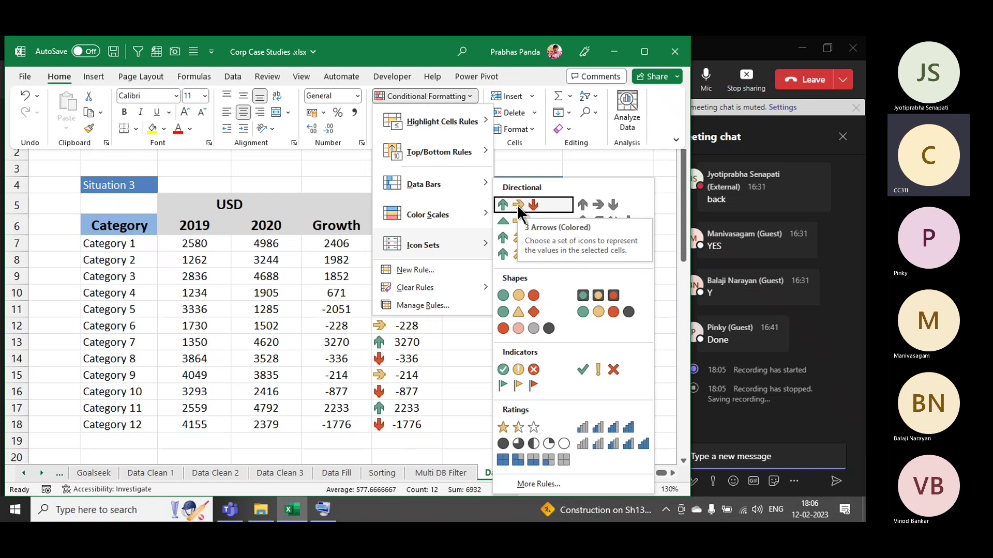
# Apply the 3 Arrows (Colored) icon set to the values in the Visual column
pyautogui.click(518, 205)
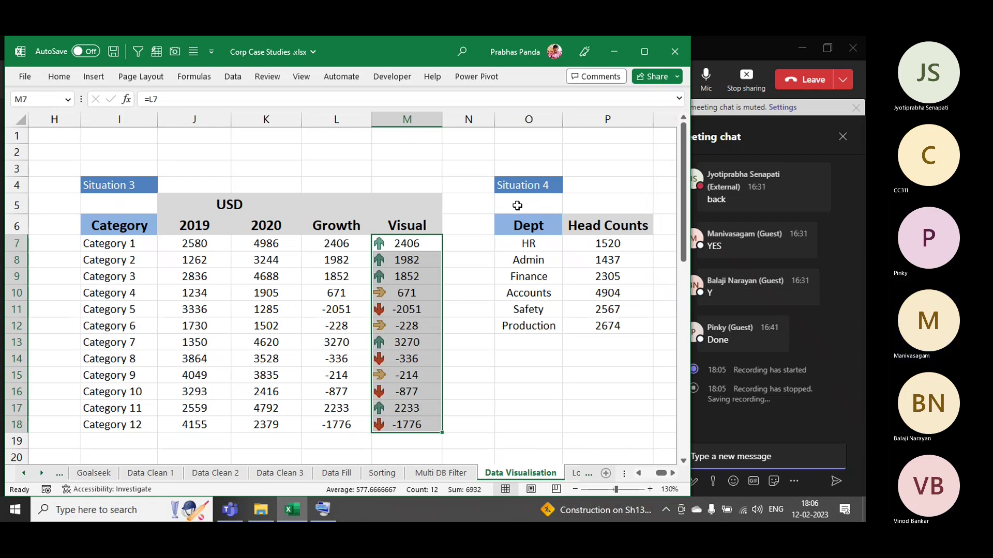
# Clear the USD heading above the Situation 3 table and merge I5:M5 into one cell
pyautogui.click(196, 201)
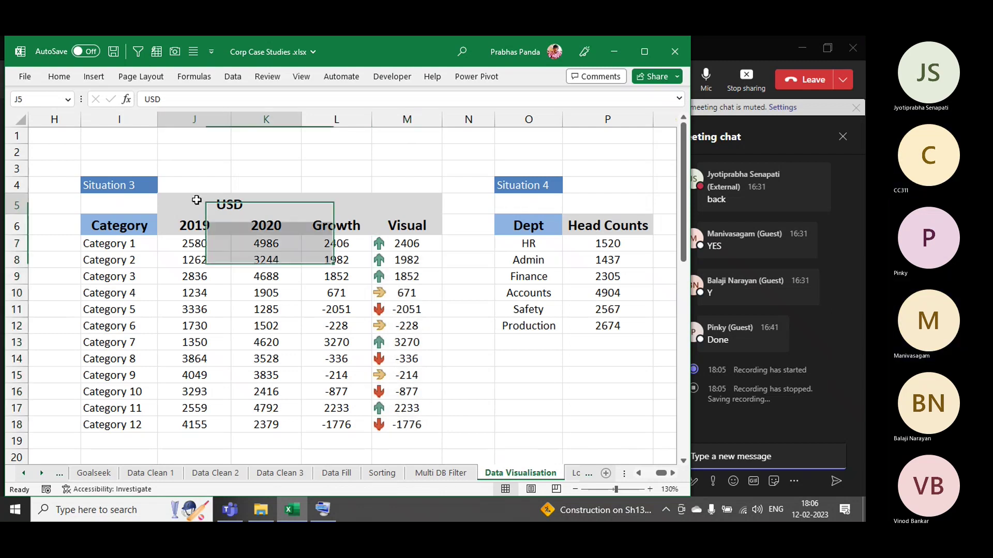
pyautogui.press('Delete')
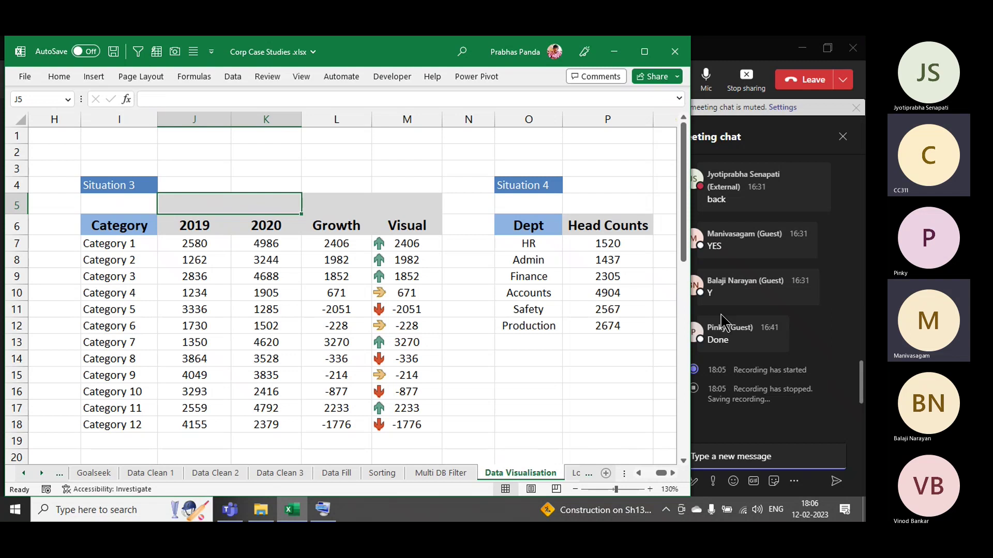
pyautogui.moveTo(133, 206); pyautogui.dragTo(422, 203)
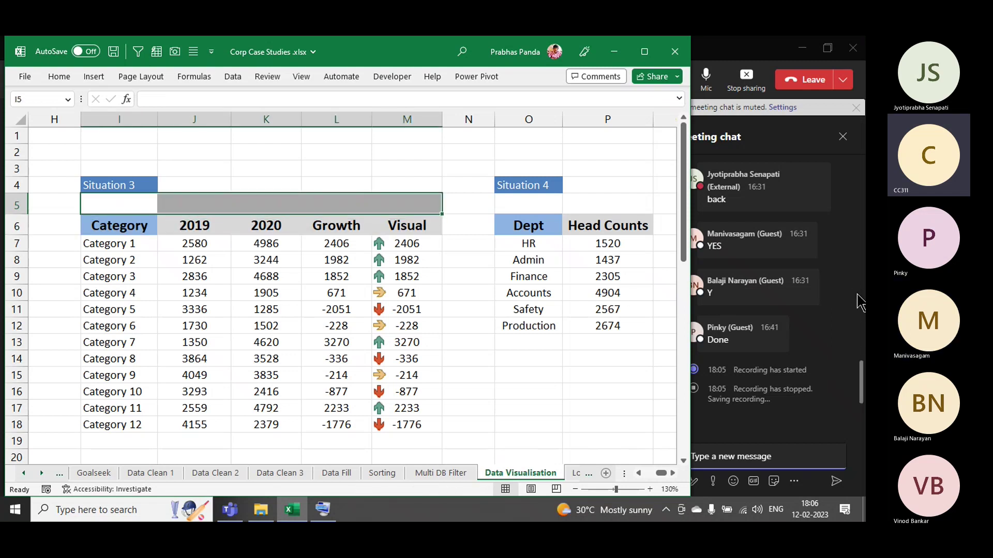
pyautogui.press('alt')
pyautogui.press('h')
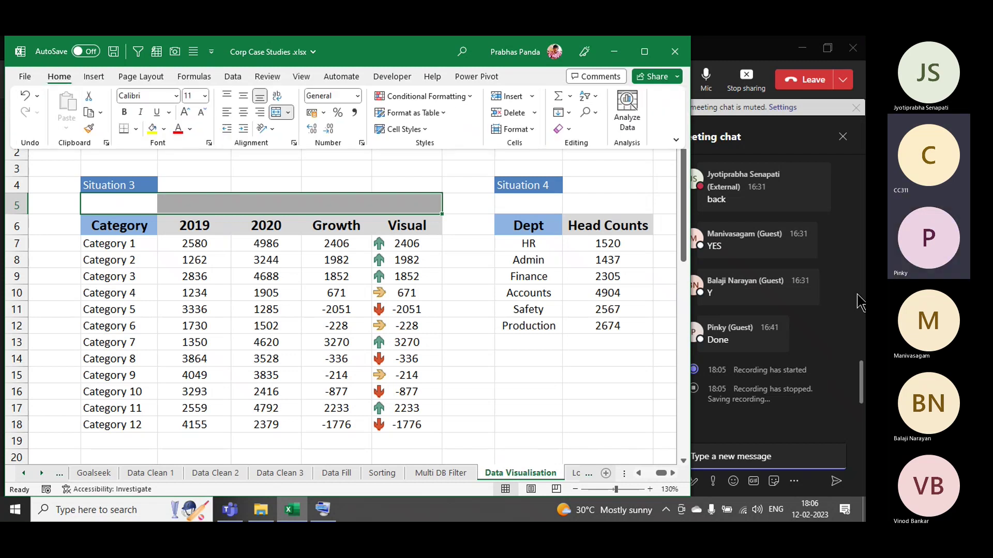
pyautogui.press('m')
pyautogui.press('c')
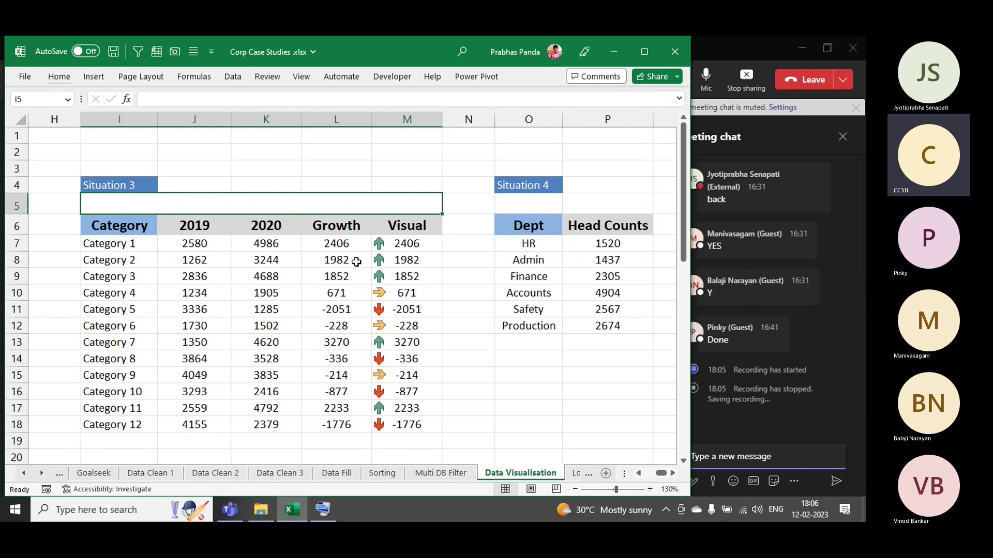
# Enter the bold, underlined note "HOME----- CONDITIONAL FORMATTING---- ICON SETS" in the merged cell above the Situation 3 table
pyautogui.click(388, 242)
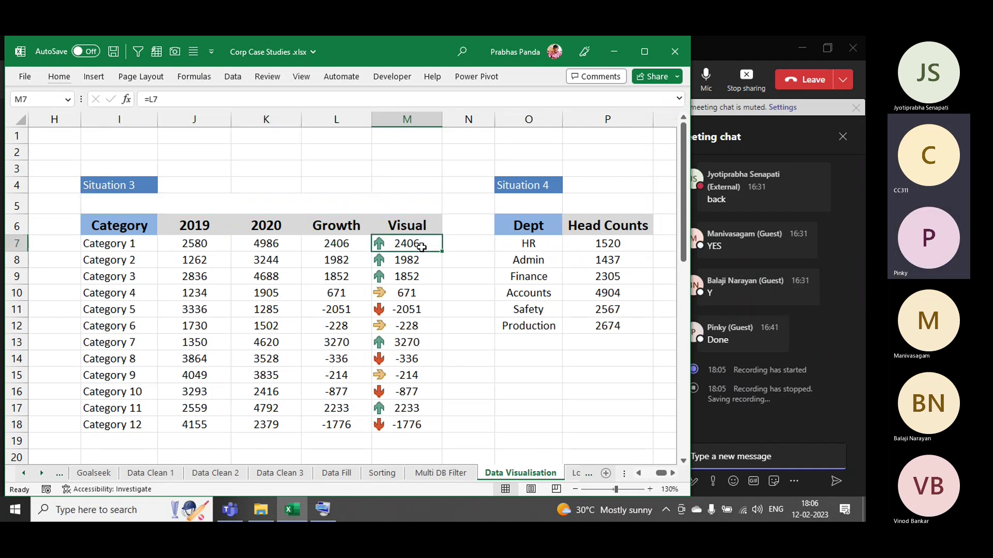
pyautogui.click(133, 207)
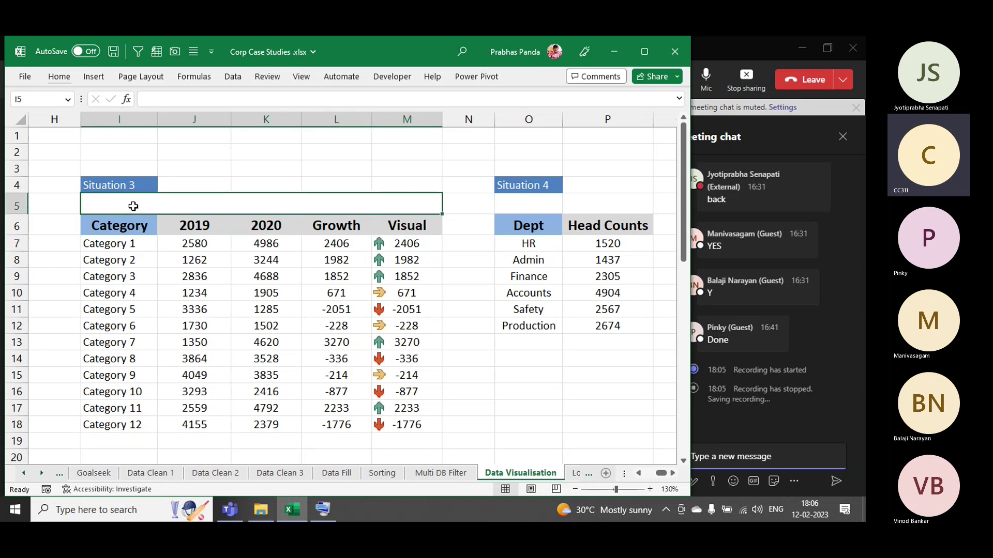
pyautogui.write('HON')
pyautogui.press('BackSpace')
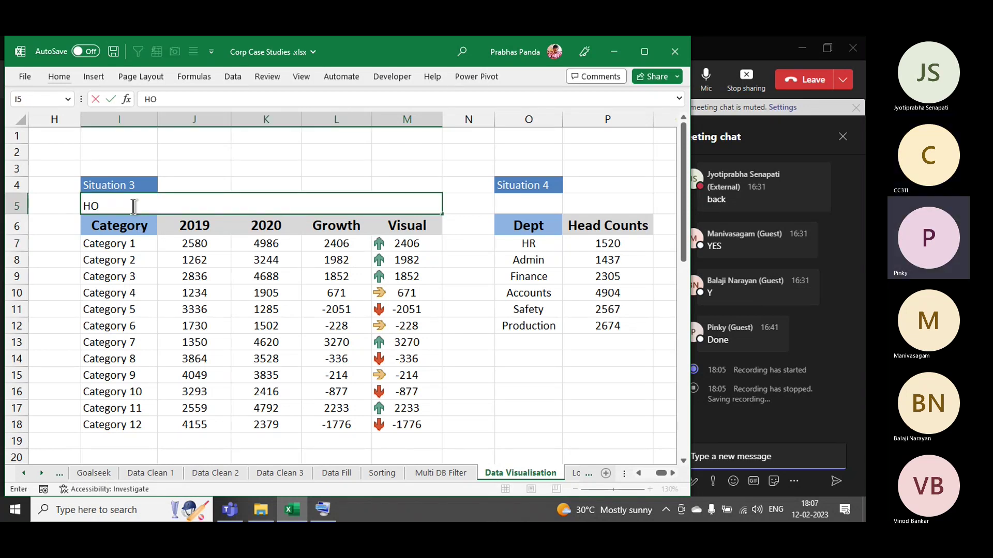
pyautogui.write('ME-----')
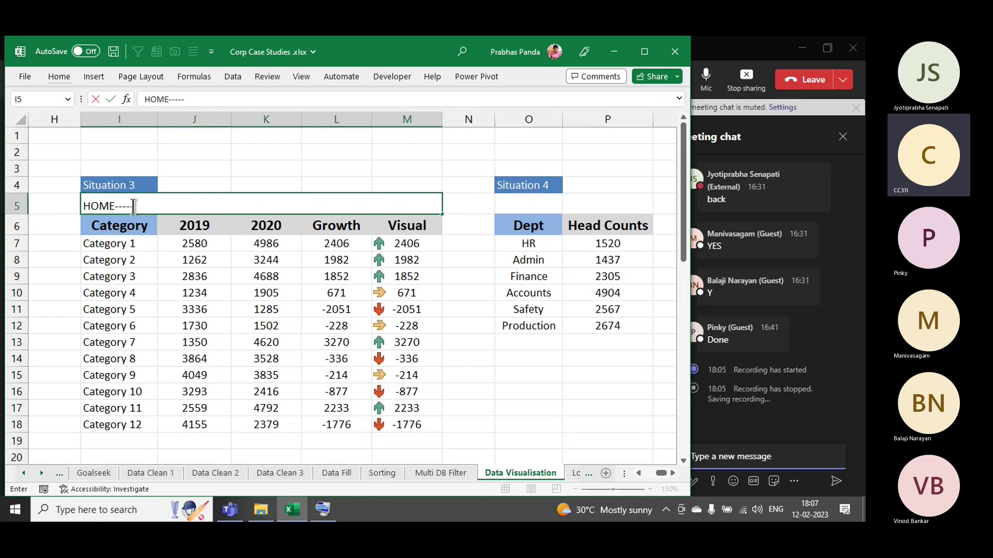
pyautogui.write(' CONDITIONAL ')
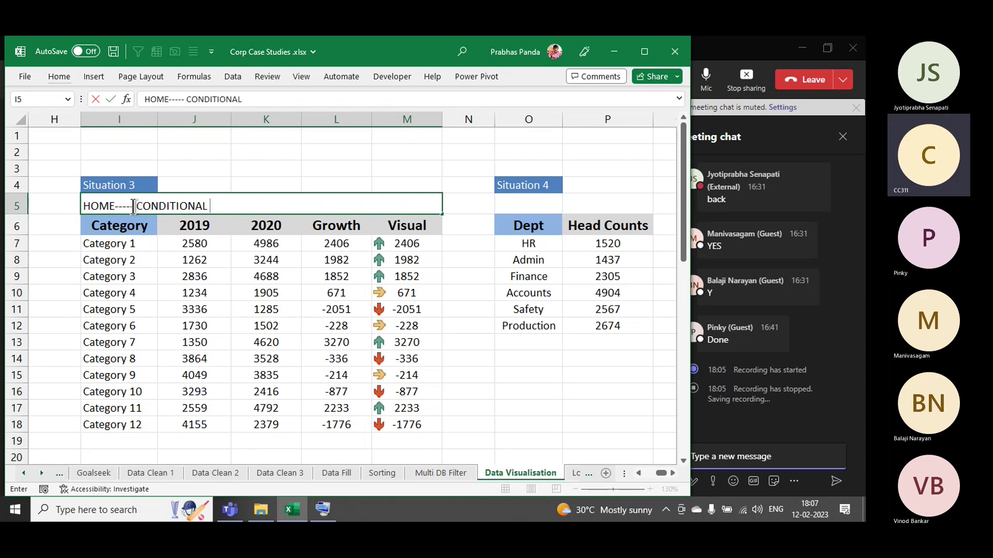
pyautogui.write('FORMATTING')
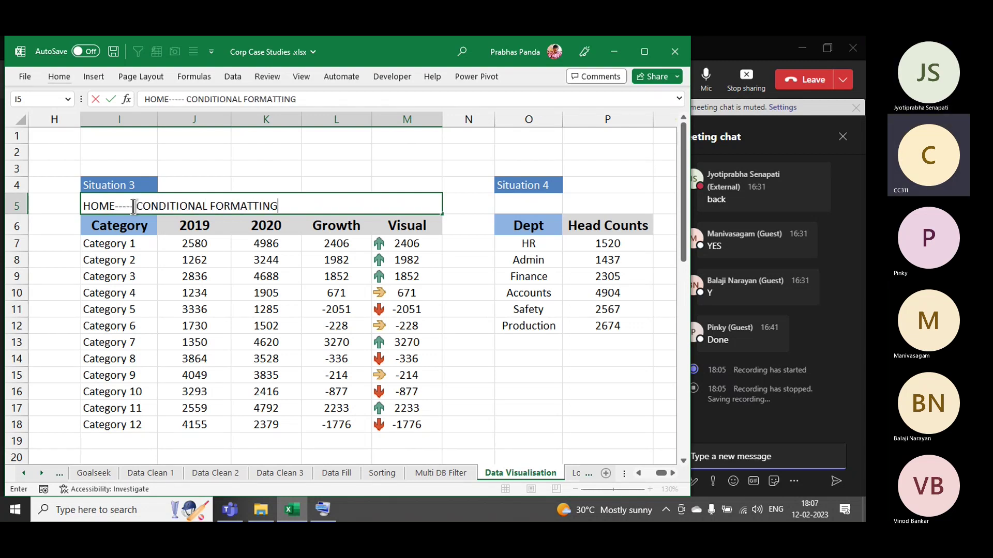
pyautogui.write('---- ')
pyautogui.write('ICON SETS')
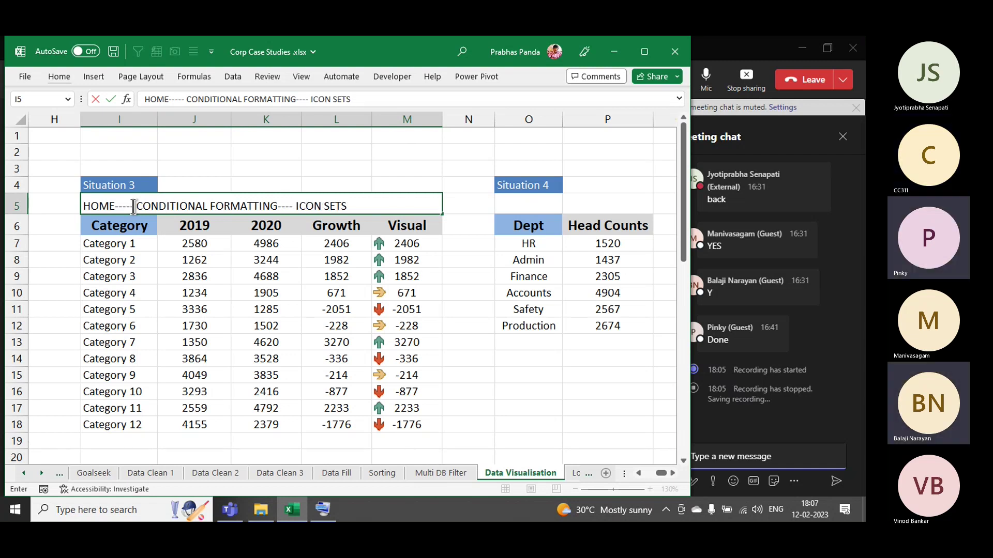
pyautogui.hotkey('ctrl', 'Return')
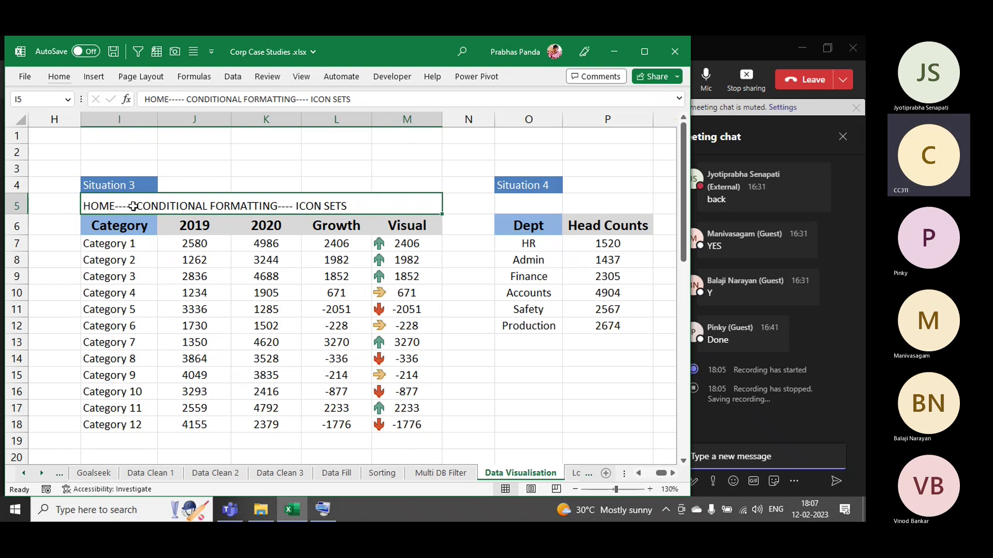
pyautogui.hotkey('ctrl', 'b')
pyautogui.hotkey('ctrl', 'u')
# Examine the Visual column cells that carry the yellow sideways arrow: M10, M12 and M15
pyautogui.press('Down')
pyautogui.press('Down')
pyautogui.press('Down')
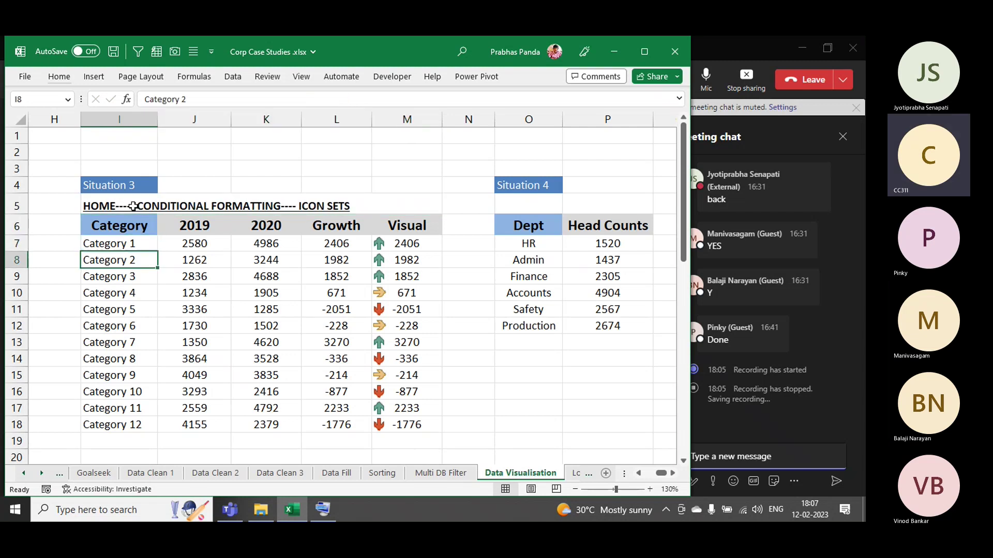
pyautogui.press('Right')
pyautogui.press('Right')
pyautogui.press('Right')
pyautogui.press('Right')
pyautogui.press('Down')
pyautogui.press('Down')
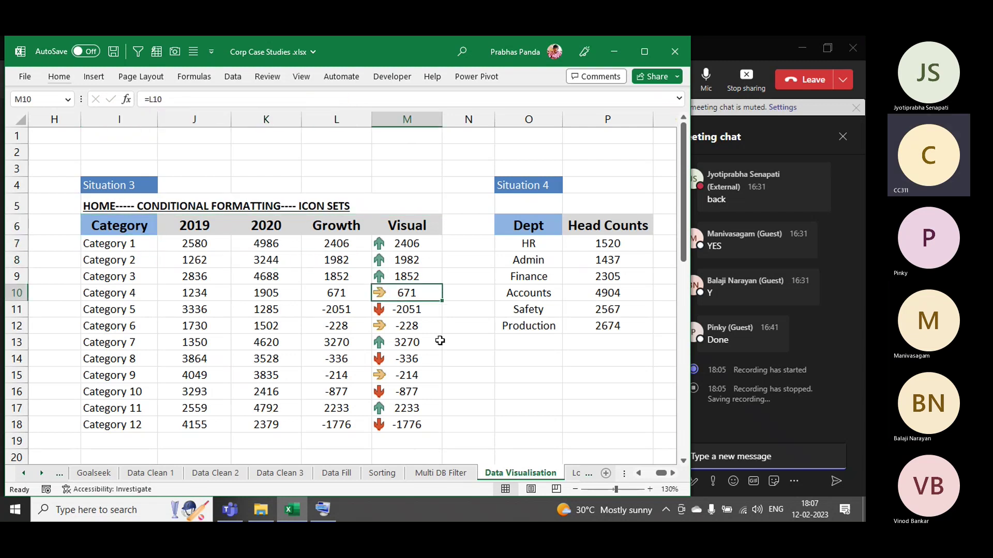
pyautogui.keyDown('ctrl'); pyautogui.click(428, 325); pyautogui.keyUp('ctrl')
pyautogui.keyDown('ctrl'); pyautogui.click(406, 376); pyautogui.keyUp('ctrl')
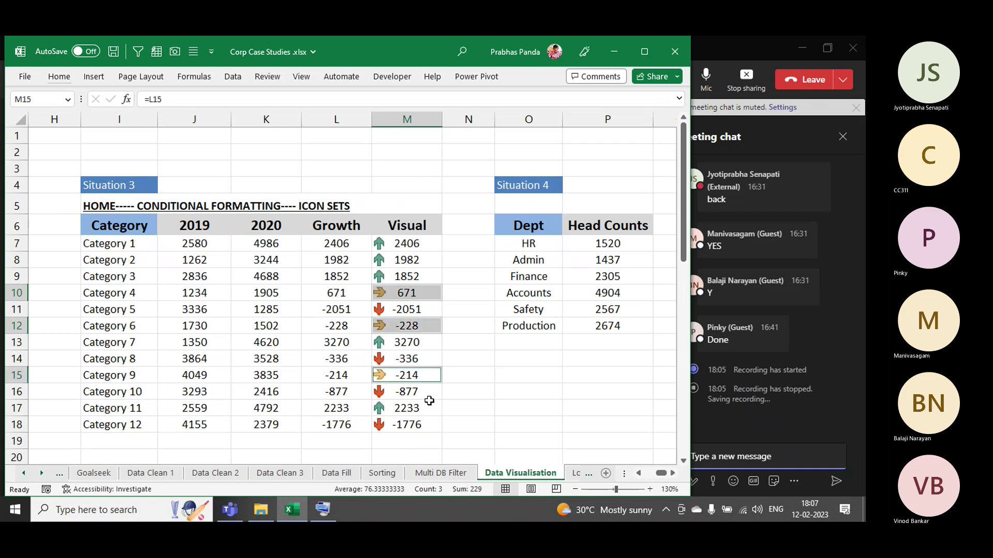
pyautogui.moveTo(565, 512)
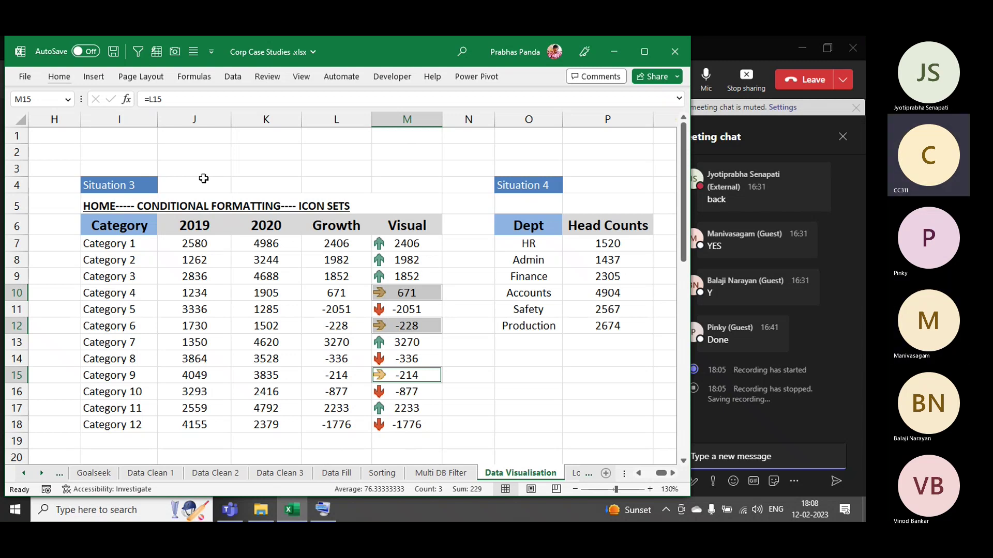
# Open the icon set rule applied to M7:M18 for editing
pyautogui.press('Up')
pyautogui.press('Up')
pyautogui.press('Up')
pyautogui.press('Up')
pyautogui.press('Up')
pyautogui.press('Up')
pyautogui.press('Up')
pyautogui.press('Up')
pyautogui.hotkey('ctrl', 'shift', 'Down')
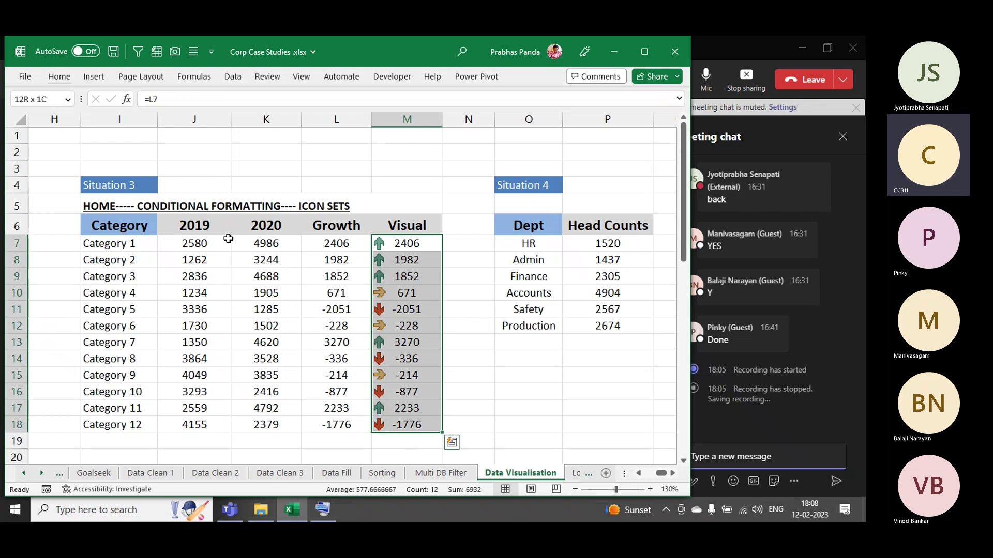
pyautogui.click(58, 76)
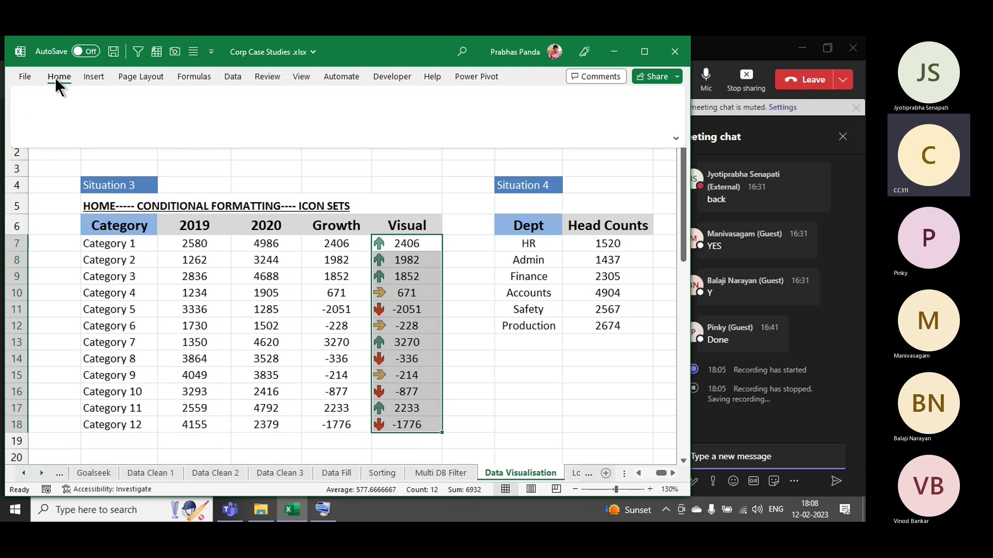
pyautogui.click(464, 99)
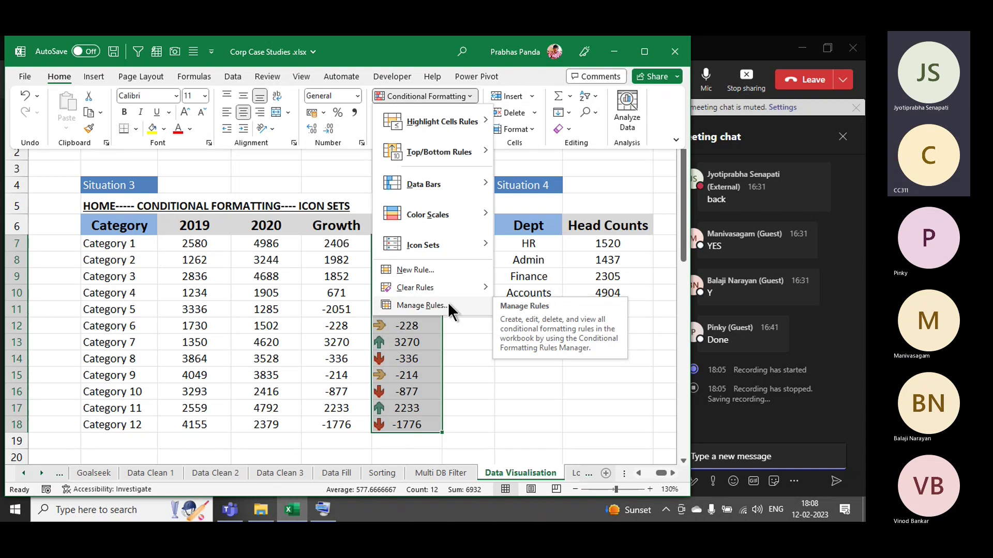
pyautogui.click(421, 306)
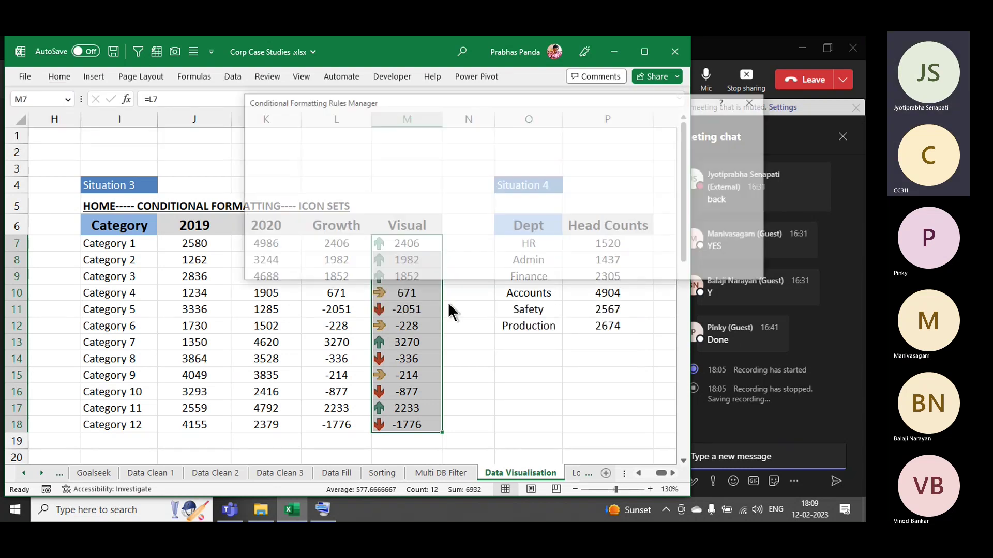
pyautogui.click(342, 137)
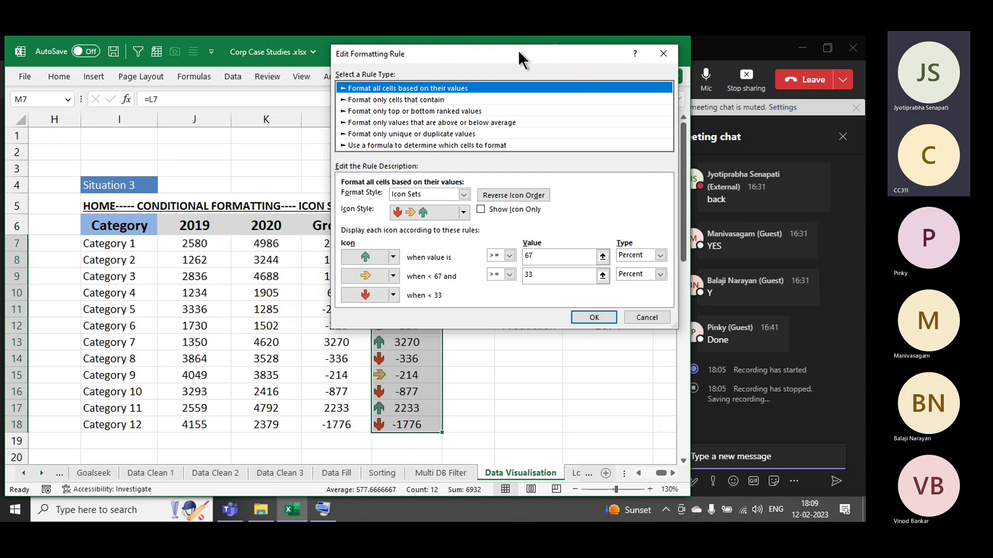
pyautogui.moveTo(518, 51); pyautogui.dragTo(635, 89)
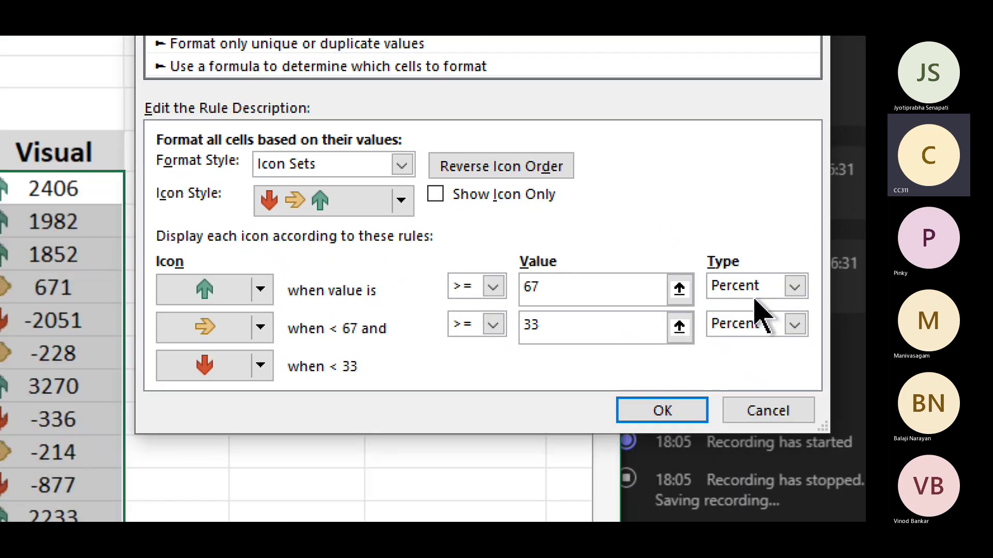
# Set both icon thresholds to type Number with value 0, and make the green arrow's condition greater than (>)
pyautogui.scroll(-1, 759, 303)
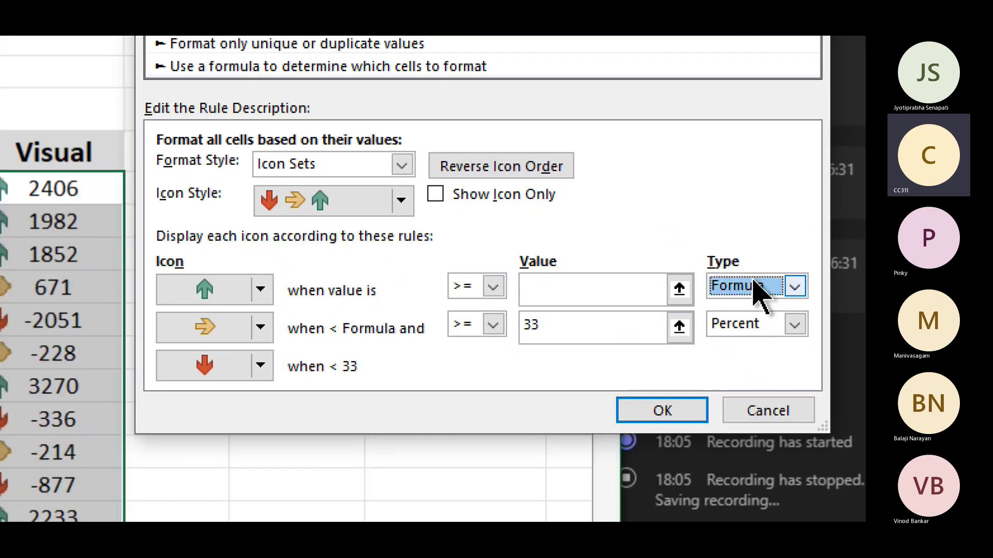
pyautogui.click(760, 288)
pyautogui.click(736, 312)
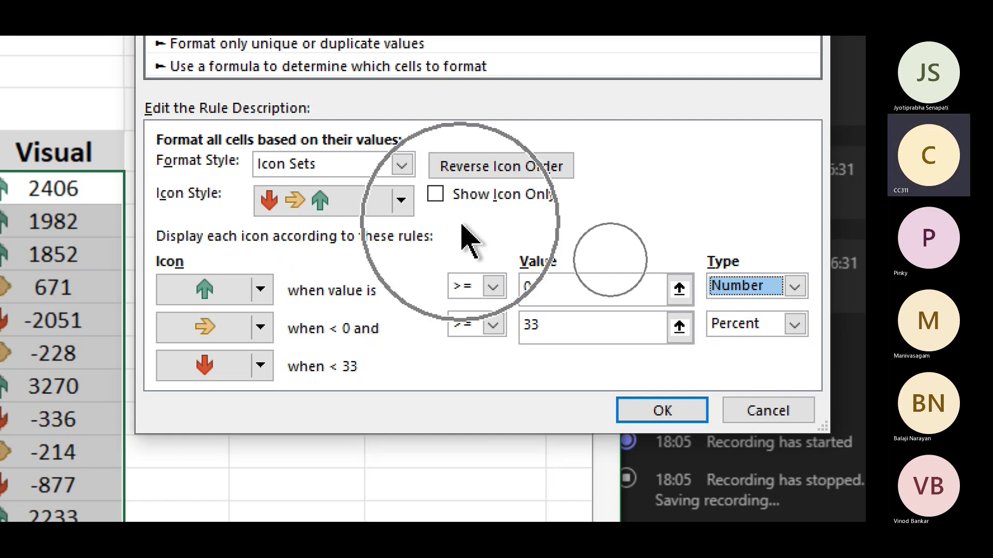
pyautogui.click(734, 326)
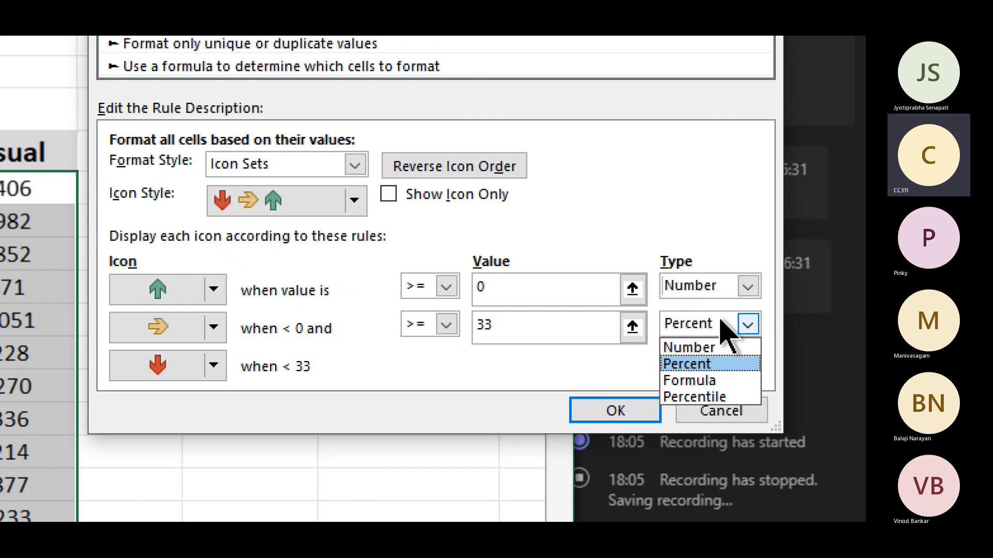
pyautogui.click(716, 347)
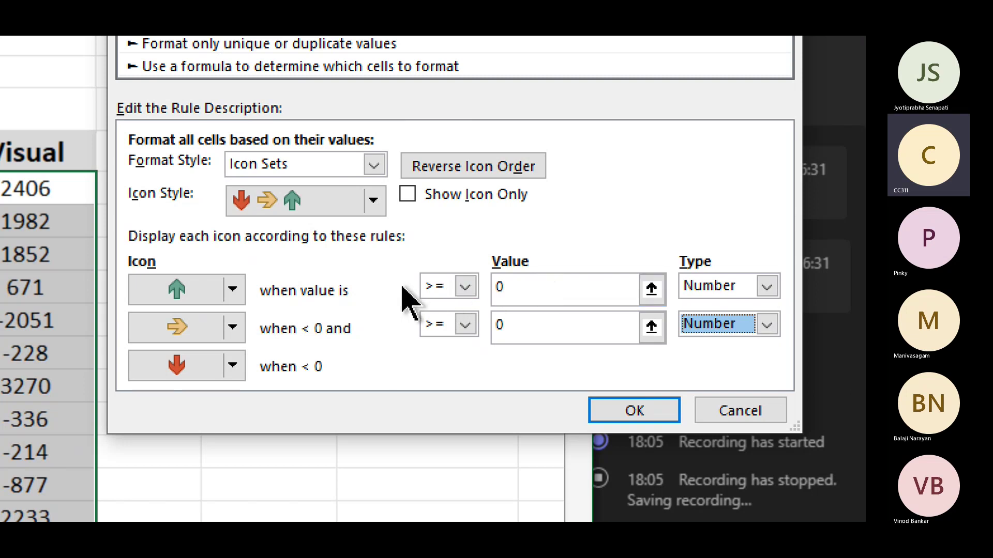
pyautogui.click(465, 287)
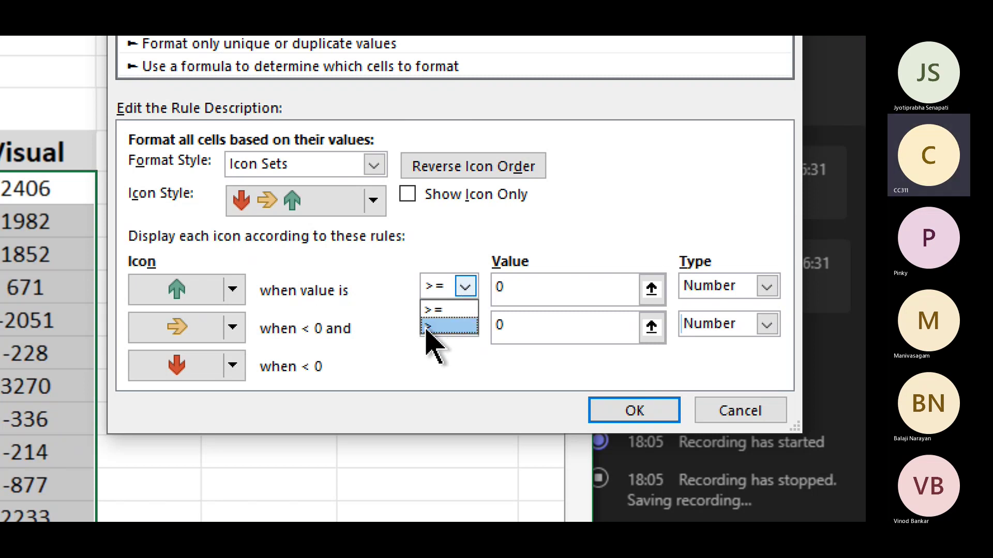
pyautogui.click(431, 326)
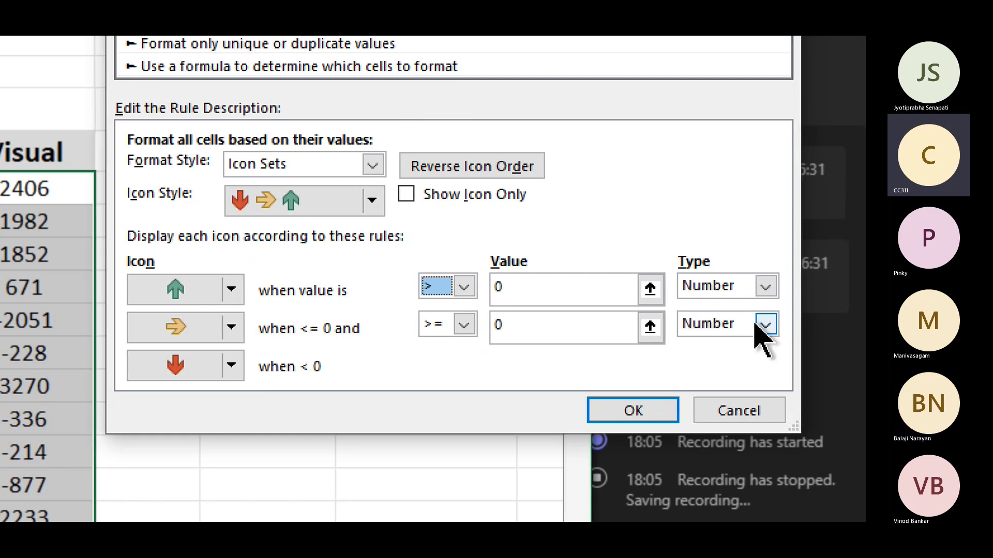
# Make the rule show icons only, without the values, and apply it to M7:M18
pyautogui.click(408, 196)
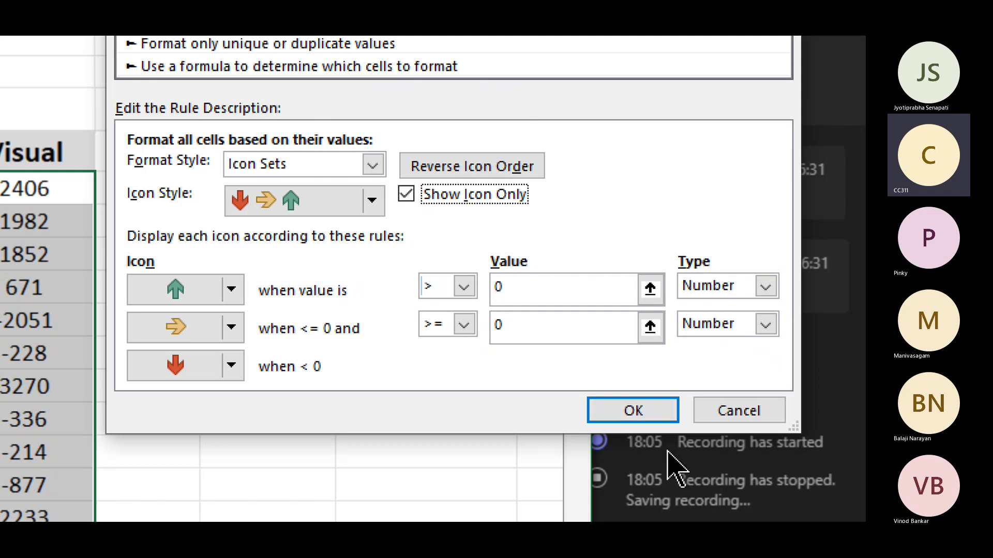
pyautogui.click(652, 414)
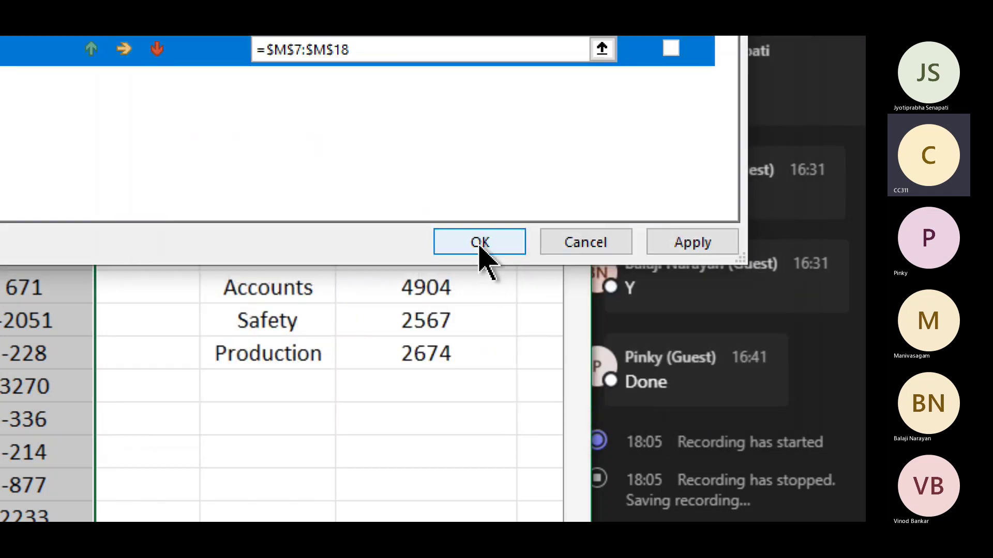
pyautogui.click(480, 243)
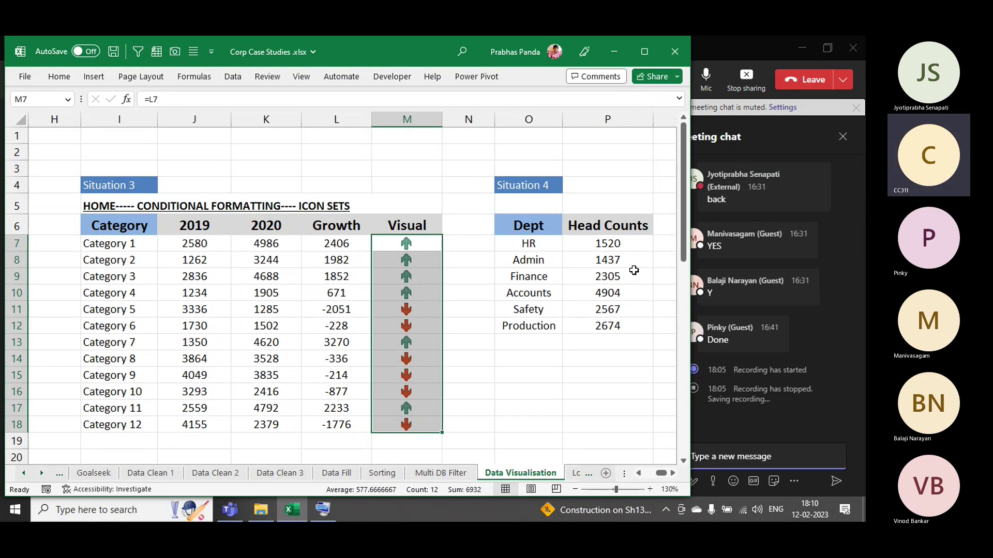
pyautogui.click(346, 271)
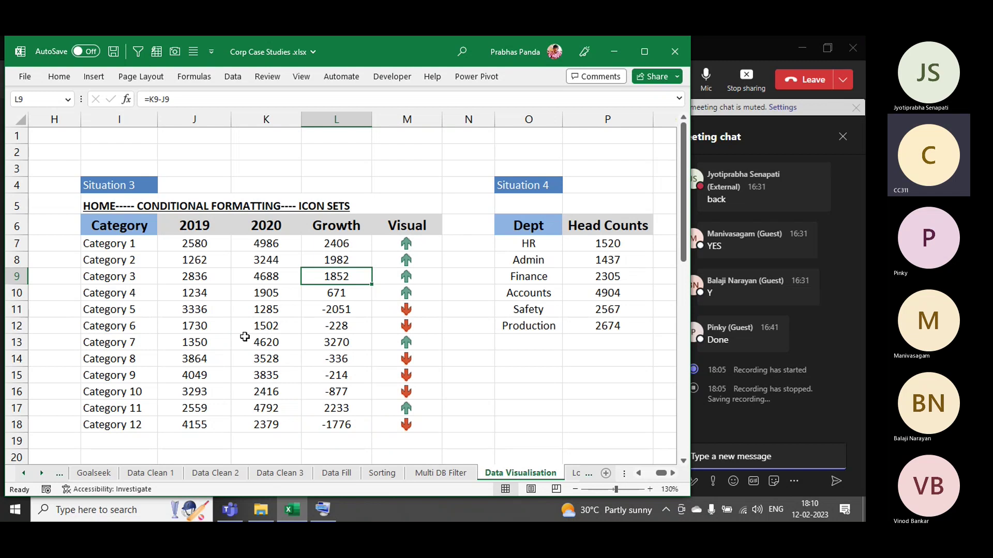
pyautogui.click(268, 326)
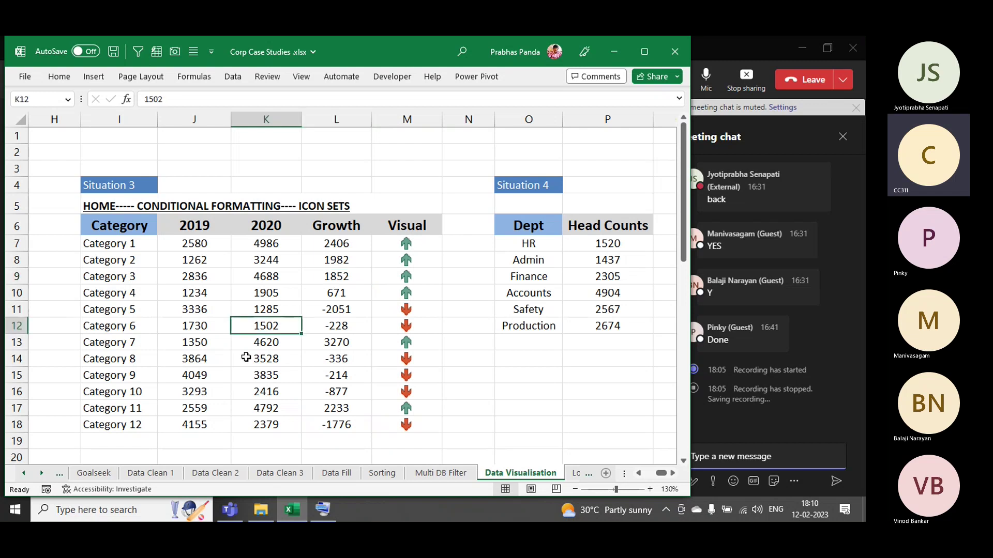
# Set Category 6's 2020 value in K12 to 1730 and select it together with the 2019 value for comparison
pyautogui.write('1730')
pyautogui.hotkey('ctrl', 'Return')
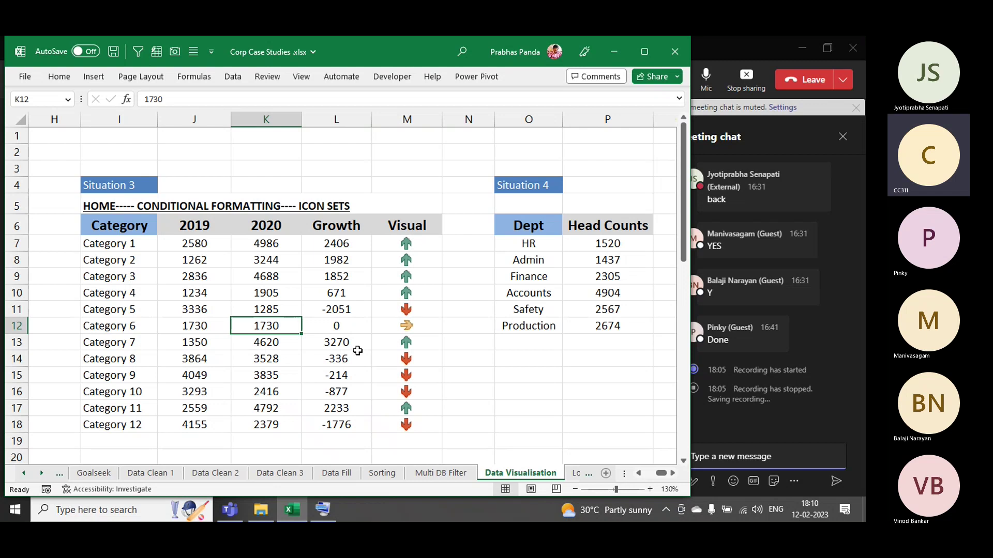
pyautogui.press('ctrl')
pyautogui.moveTo(211, 324); pyautogui.dragTo(265, 324)
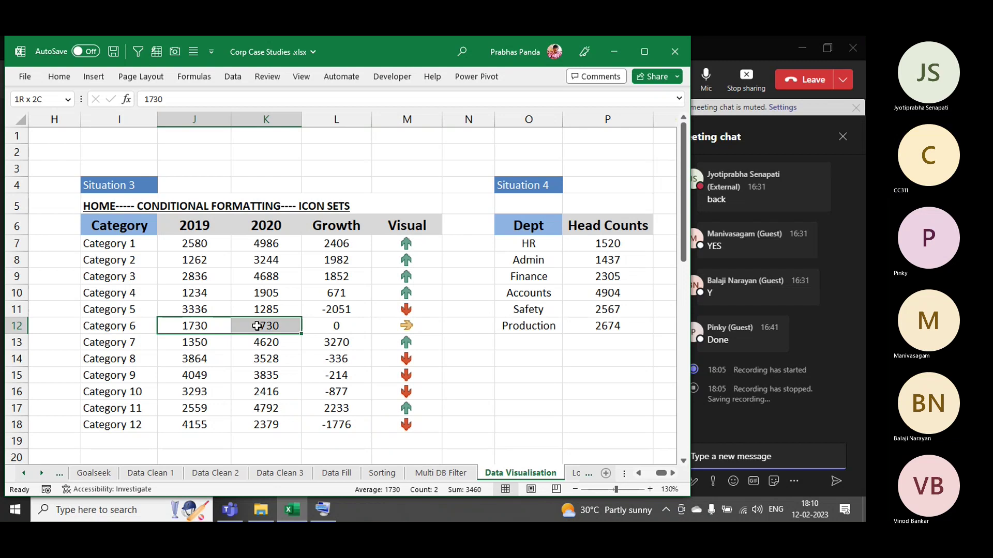
pyautogui.press('ctrl')
pyautogui.hotkey('ctrl', 'q')
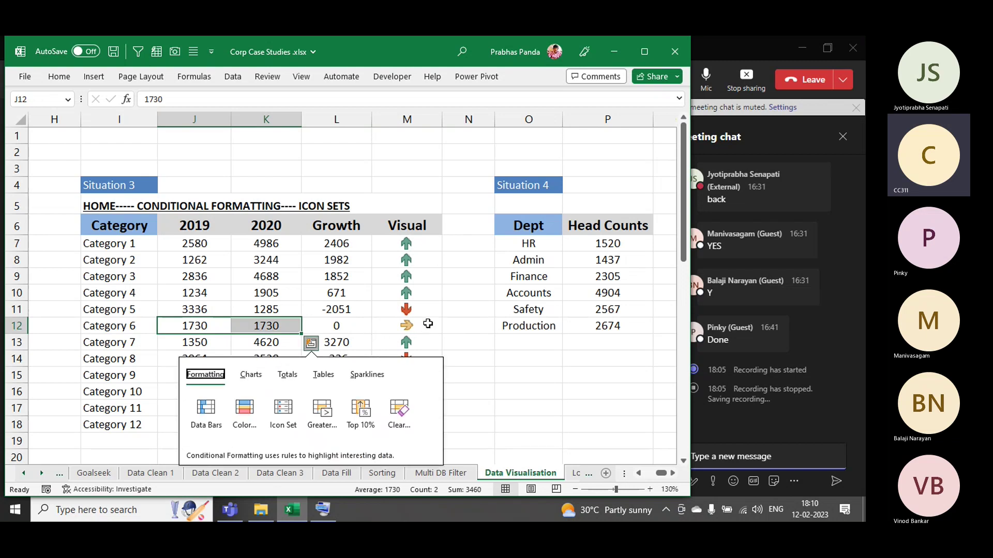
pyautogui.press('Escape')
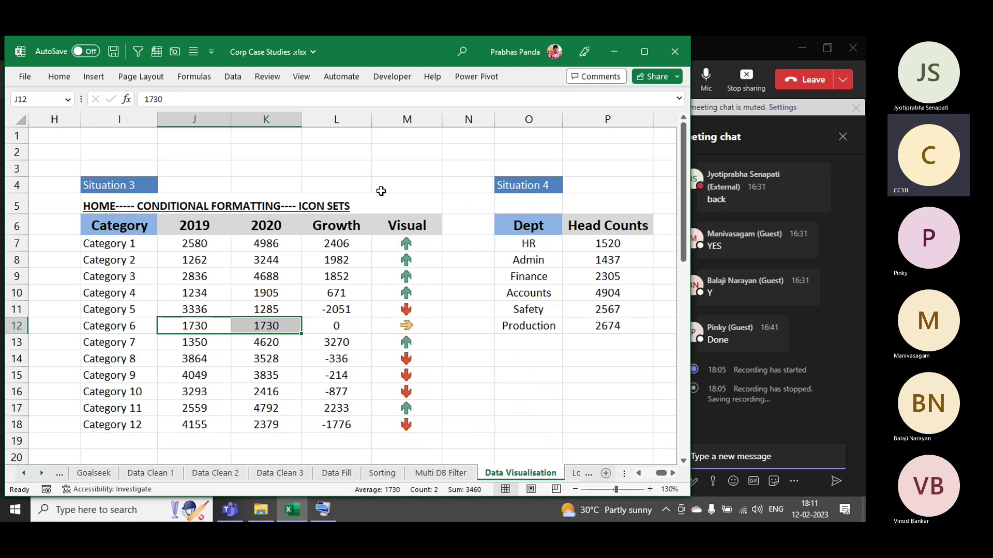
pyautogui.press('Left')
pyautogui.press('Left')
pyautogui.press('Left')
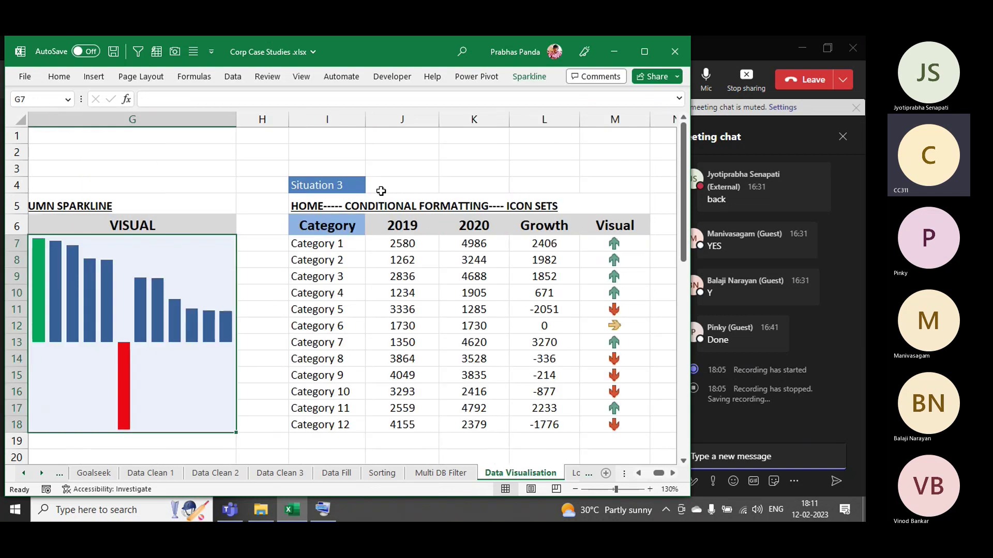
pyautogui.press('Right')
pyautogui.press('Right')
pyautogui.press('Right')
pyautogui.press('Right')
pyautogui.press('Right')
pyautogui.press('Right')
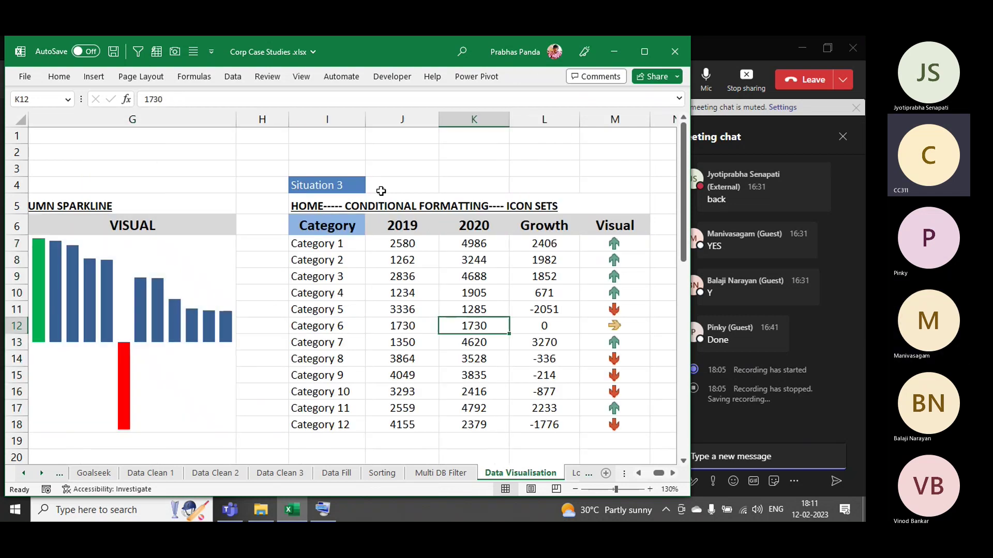
pyautogui.press('Right')
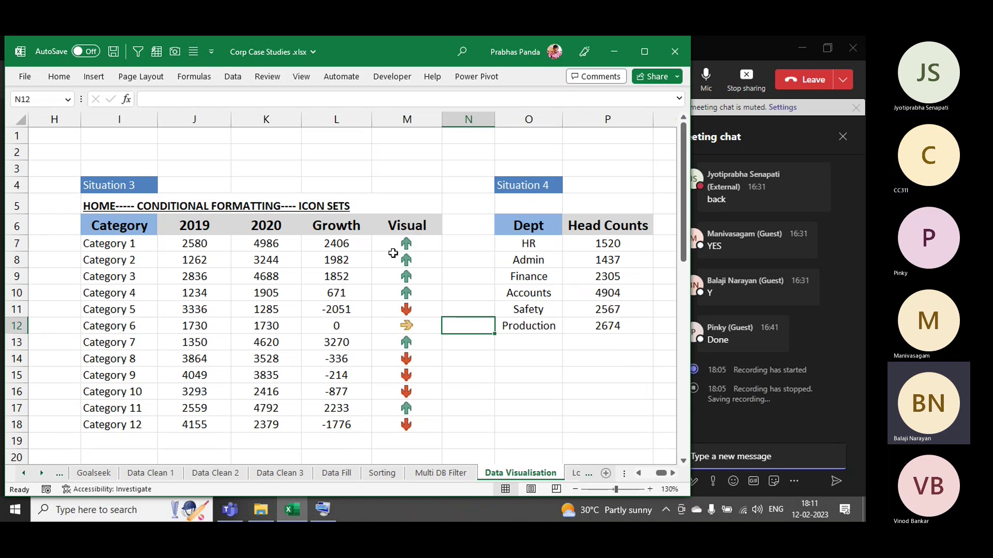
# Review the conditional formatting rule applied to M7:M18 in the Rules Manager and close it without changes
pyautogui.moveTo(396, 244); pyautogui.dragTo(379, 425)
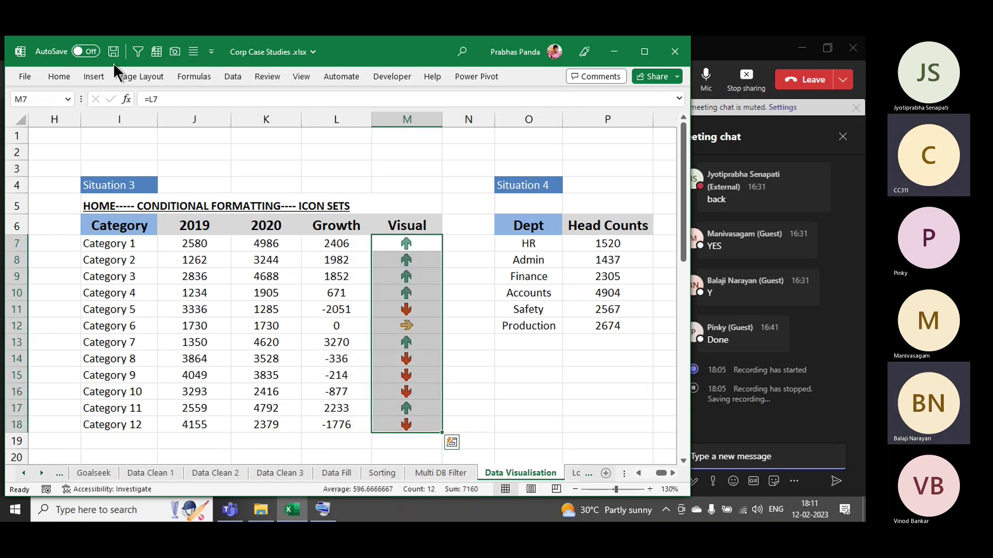
pyautogui.click(58, 77)
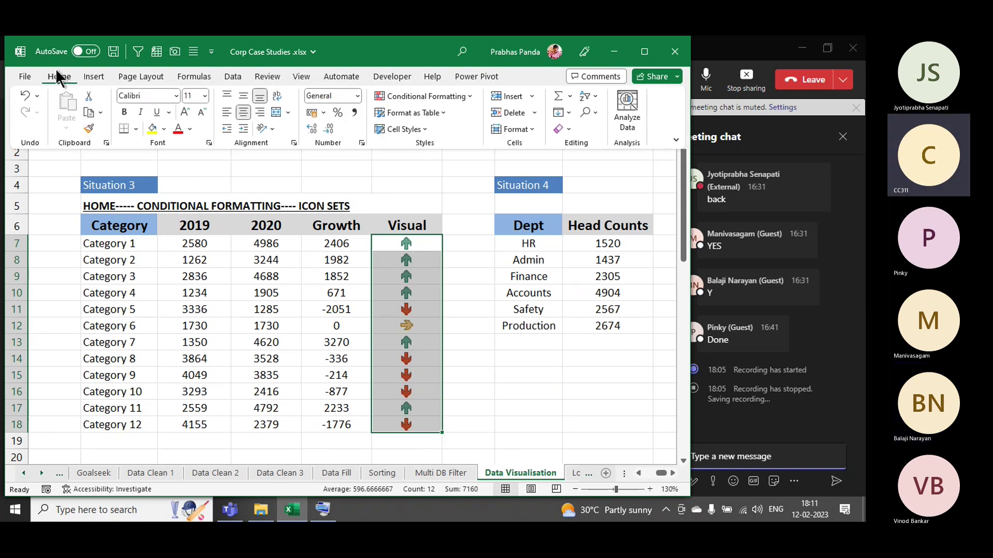
pyautogui.click(467, 96)
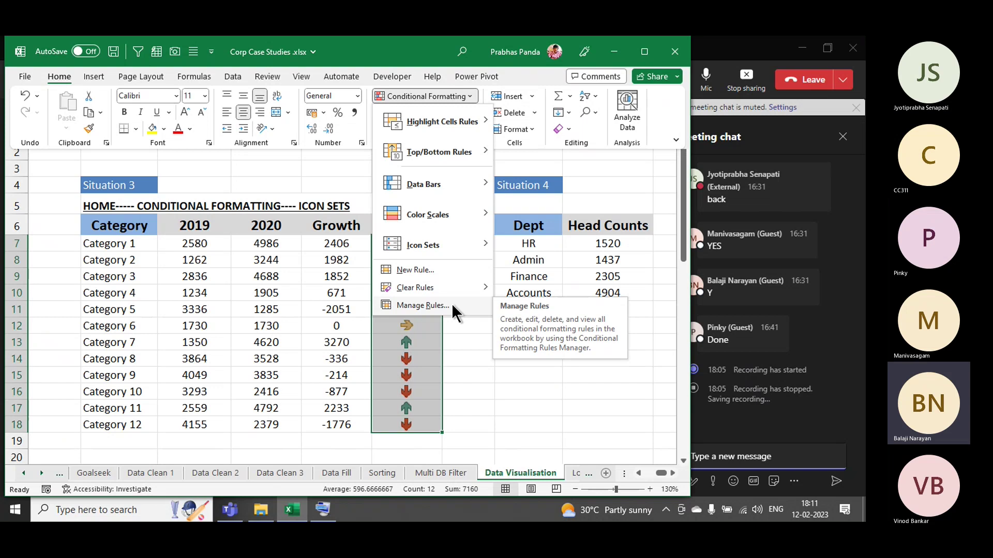
pyautogui.click(427, 349)
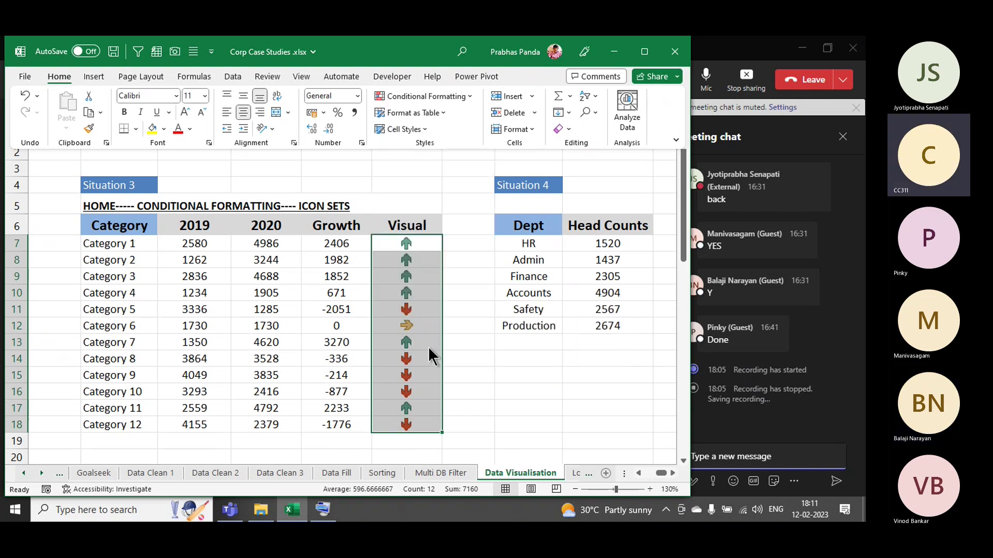
pyautogui.click(454, 93)
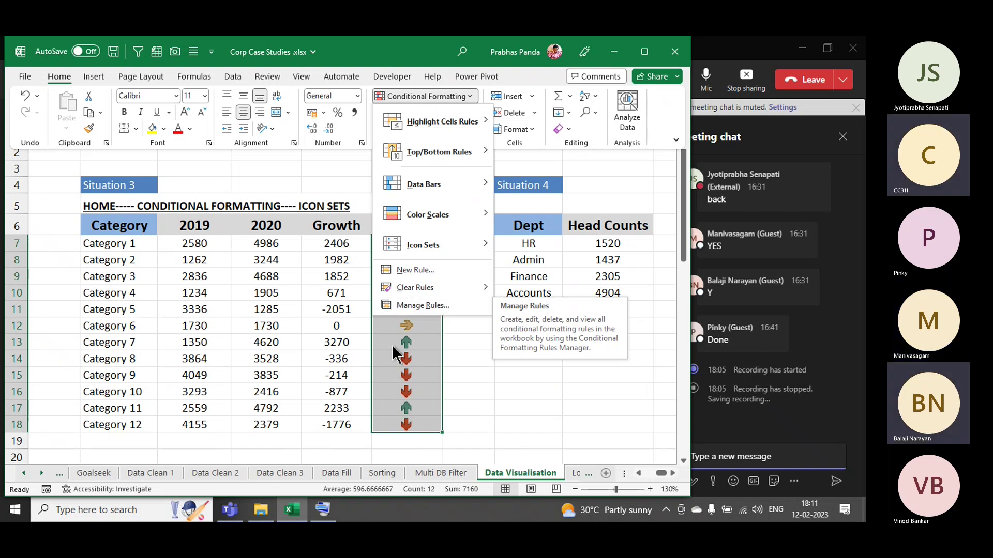
pyautogui.click(447, 306)
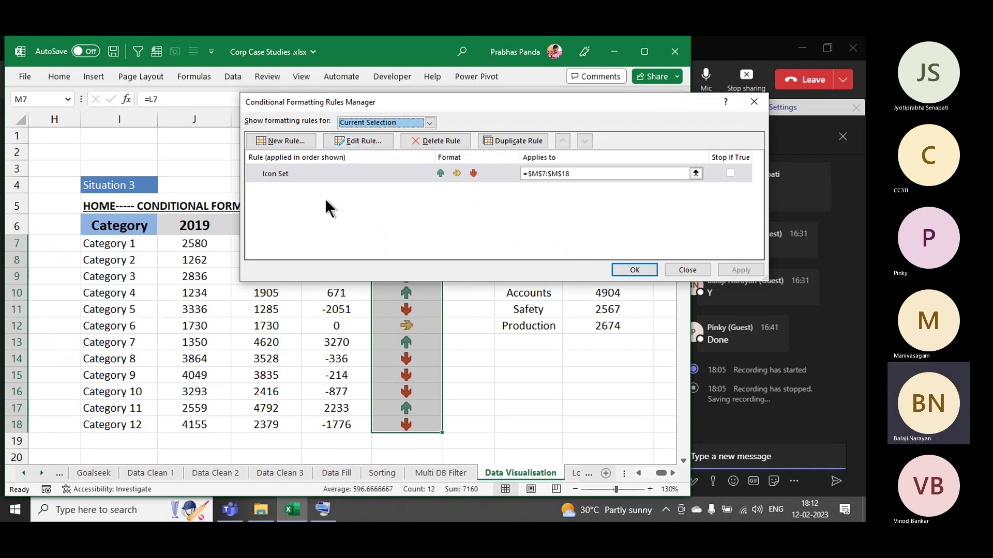
pyautogui.click(674, 266)
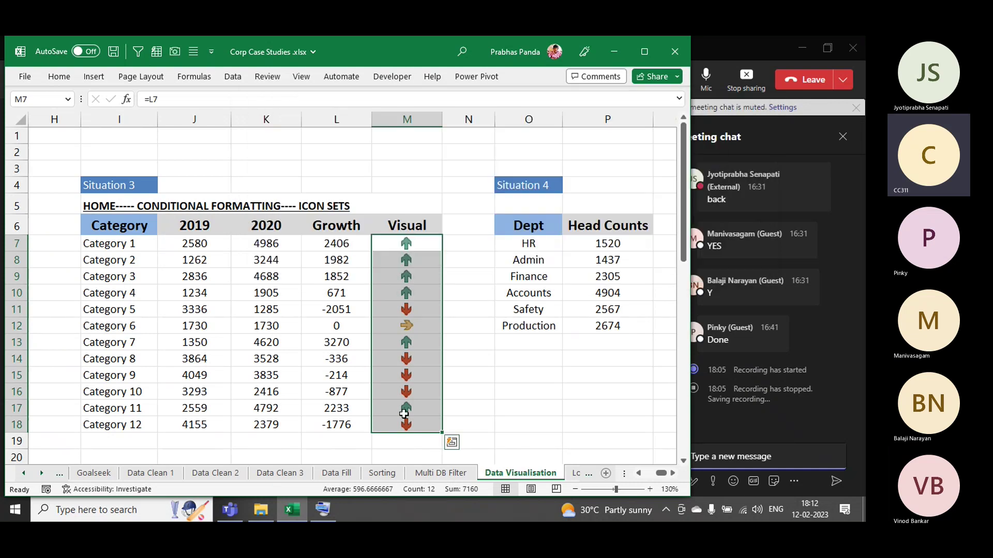
# Look through the icon set styles available for the Visual column cells M7:M18
pyautogui.click(58, 76)
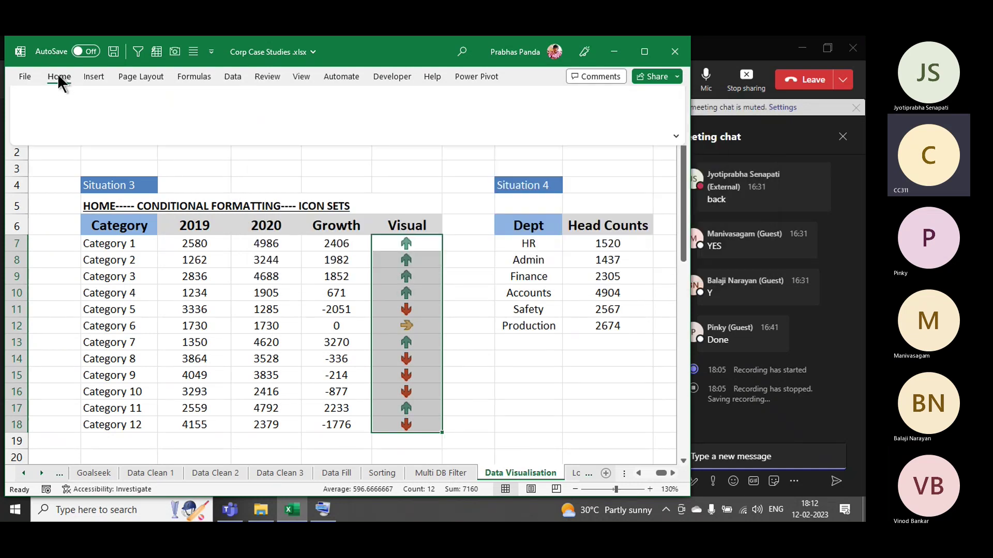
pyautogui.click(470, 96)
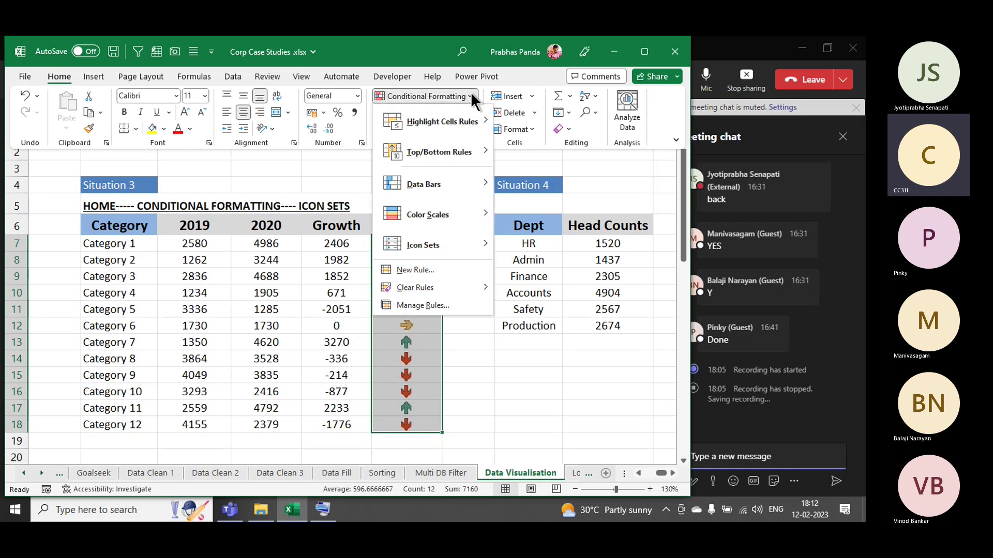
pyautogui.click(476, 237)
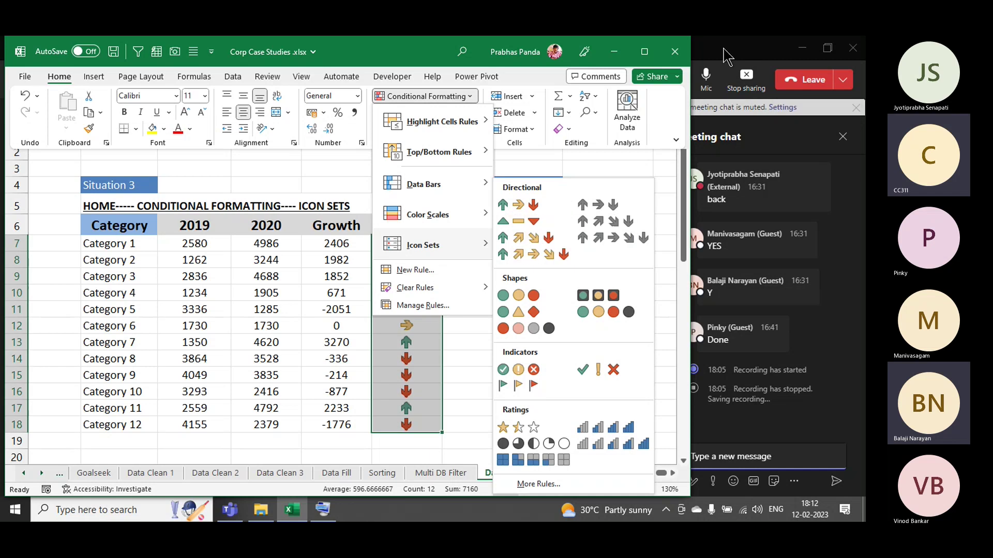
# Switch to the Teams meeting and stop sharing the screen
pyautogui.click(724, 55)
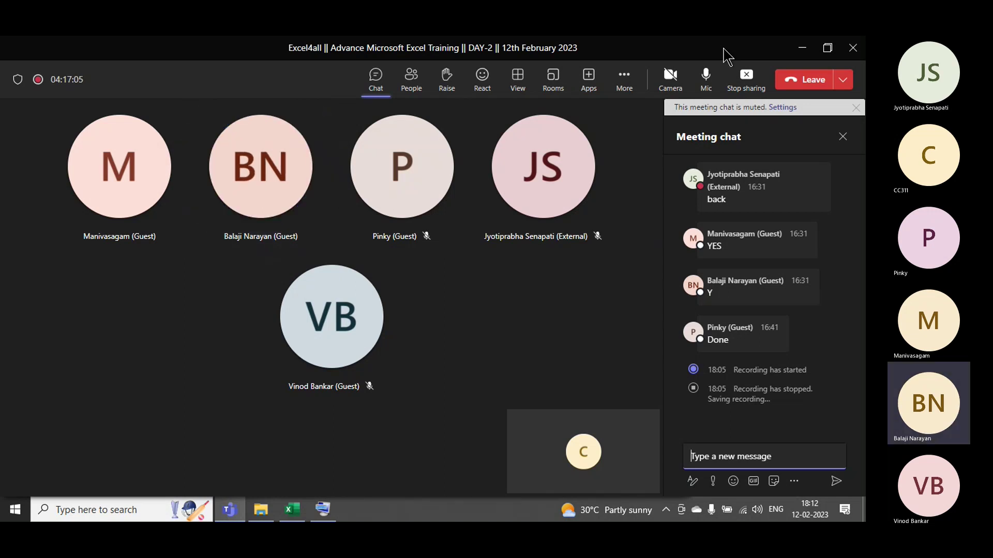
pyautogui.click(745, 80)
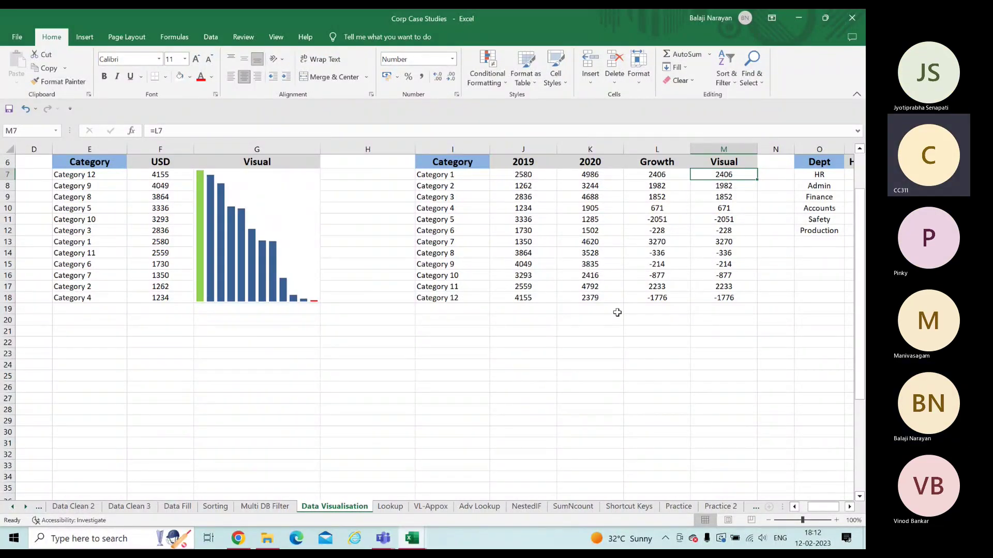
# Apply the 3 Arrows (Colored) icon set to the Situation 3 Visual cells M7:M18
pyautogui.scroll(1, 551, 346)
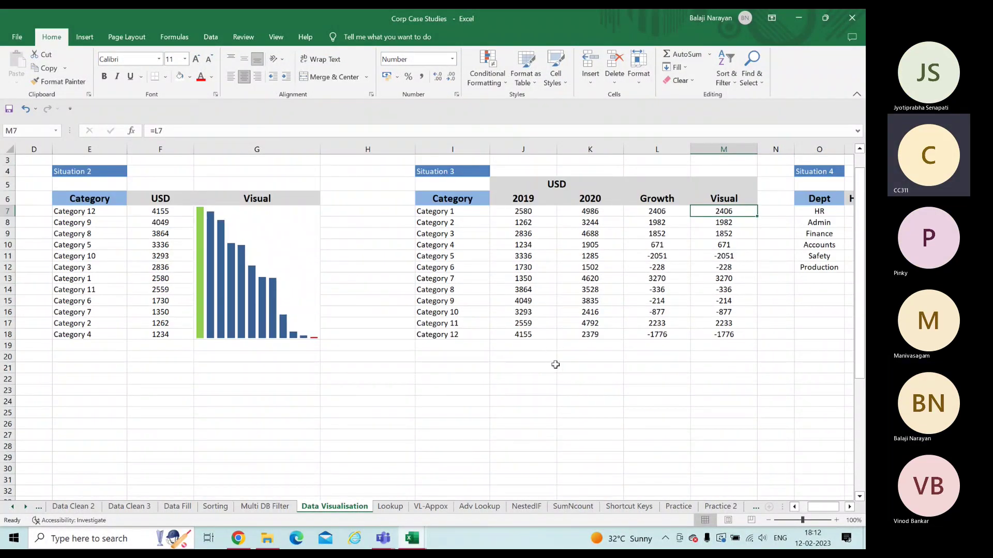
pyautogui.click(657, 213)
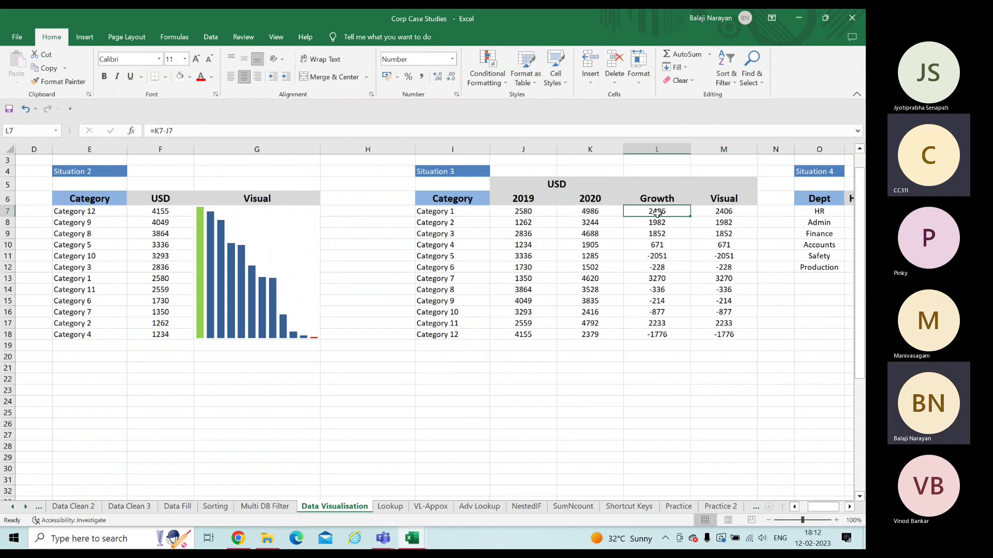
pyautogui.click(723, 213)
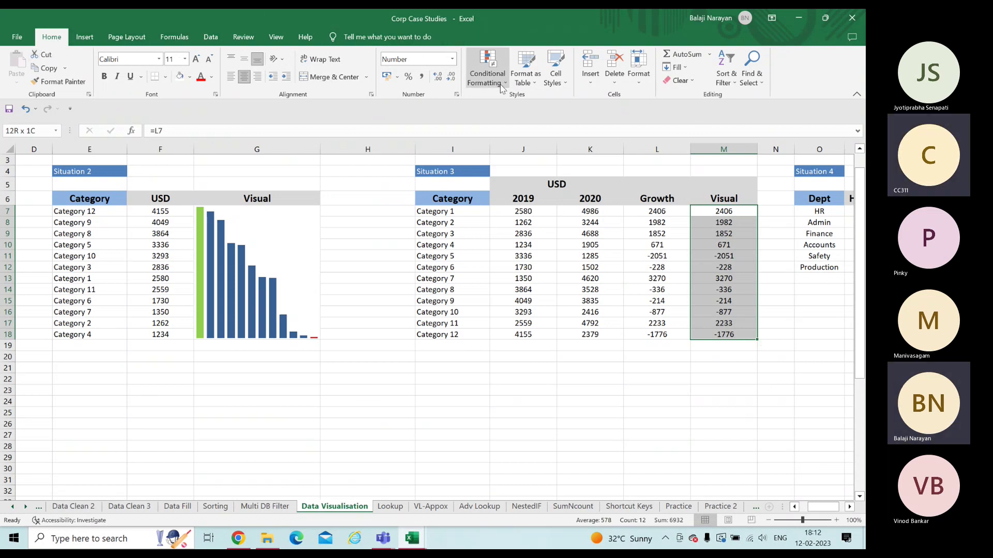
pyautogui.click(487, 72)
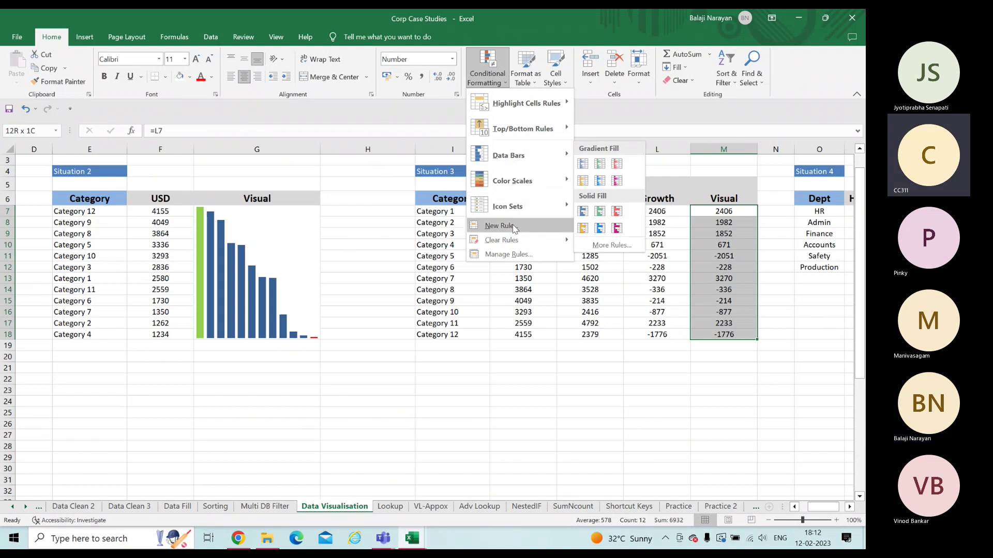
pyautogui.moveTo(517, 213)
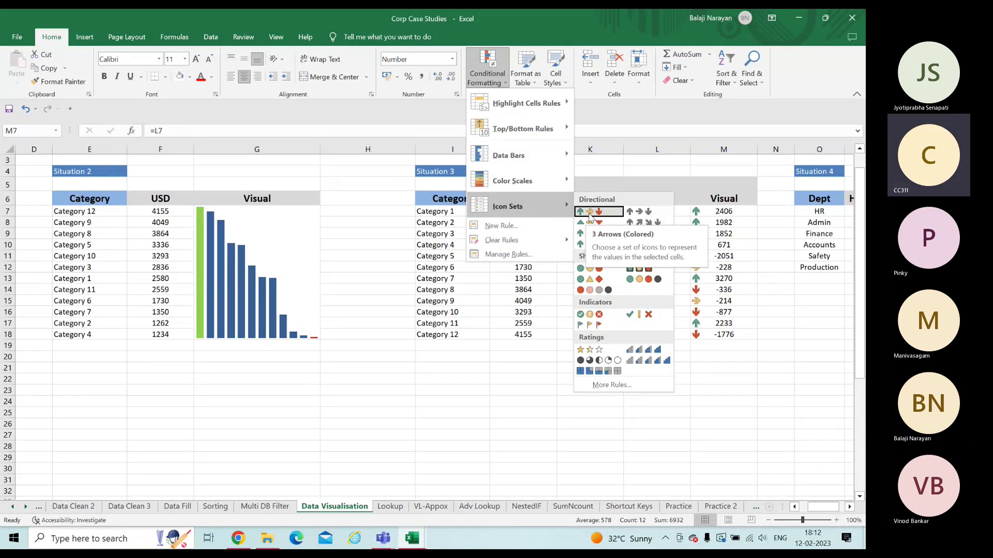
pyautogui.click(589, 213)
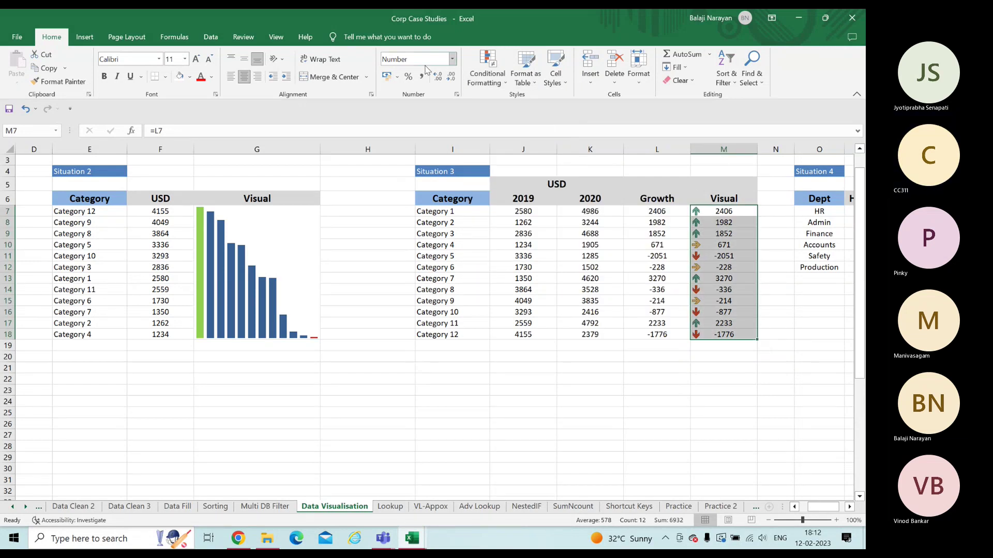
# Edit the icon set rule on M7:M18 so that both thresholds use type Number with value 0
pyautogui.click(487, 73)
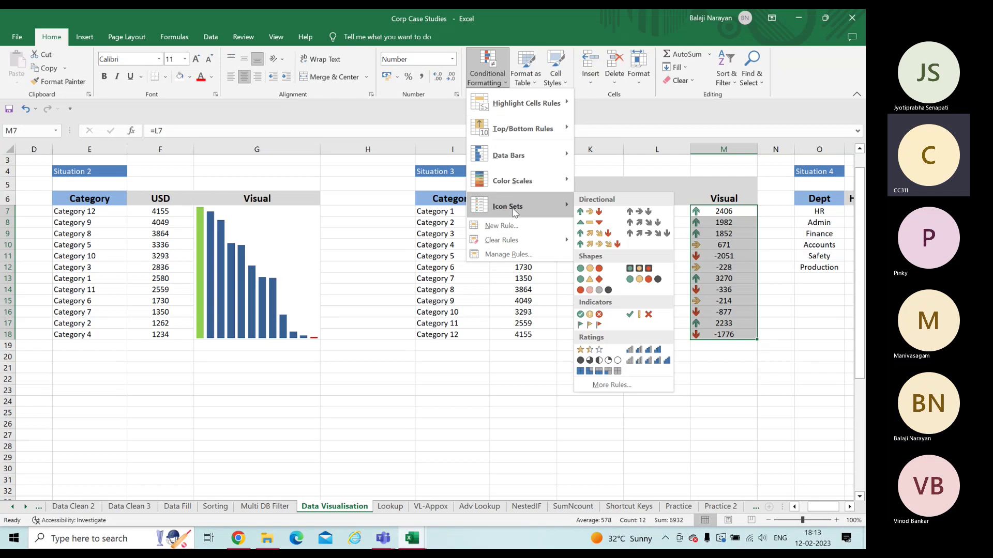
pyautogui.click(517, 255)
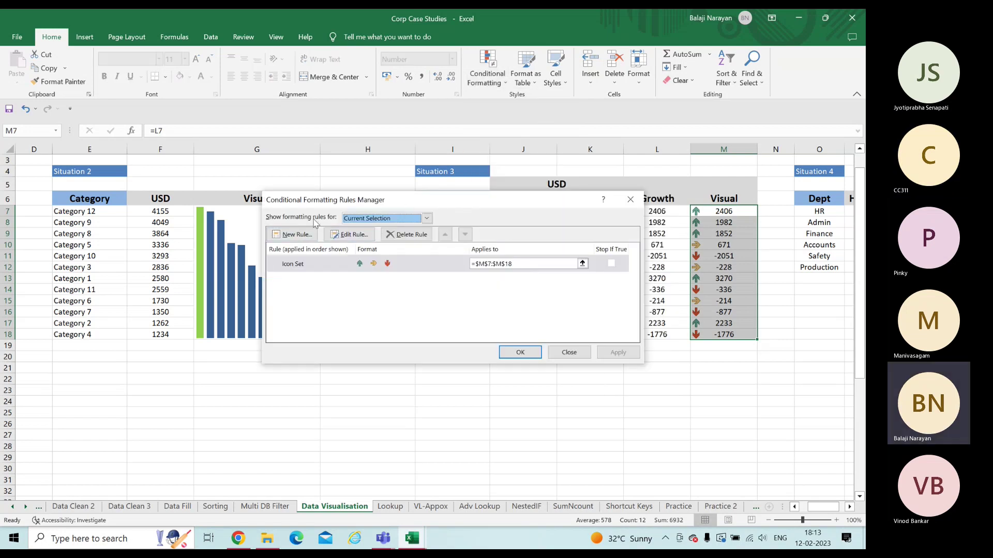
pyautogui.click(345, 236)
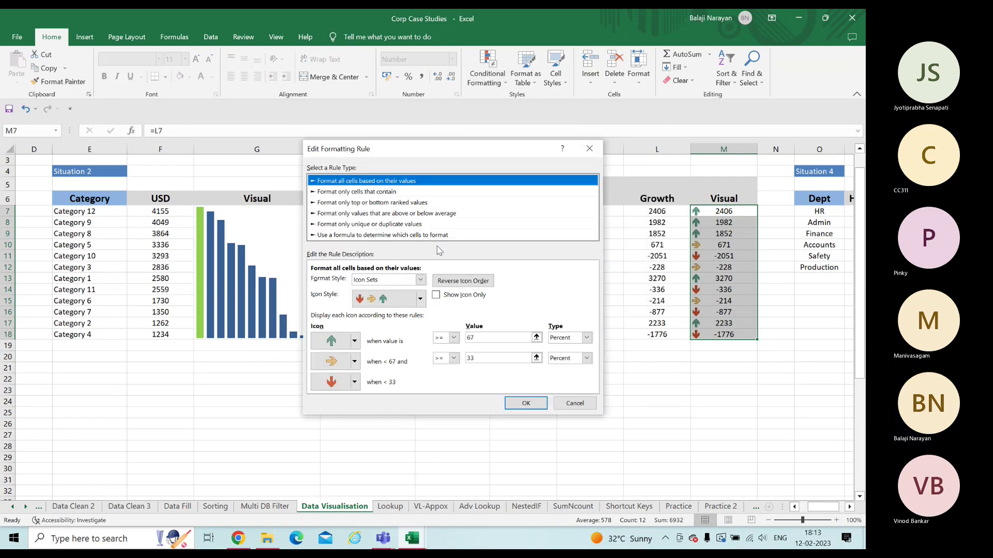
pyautogui.click(586, 338)
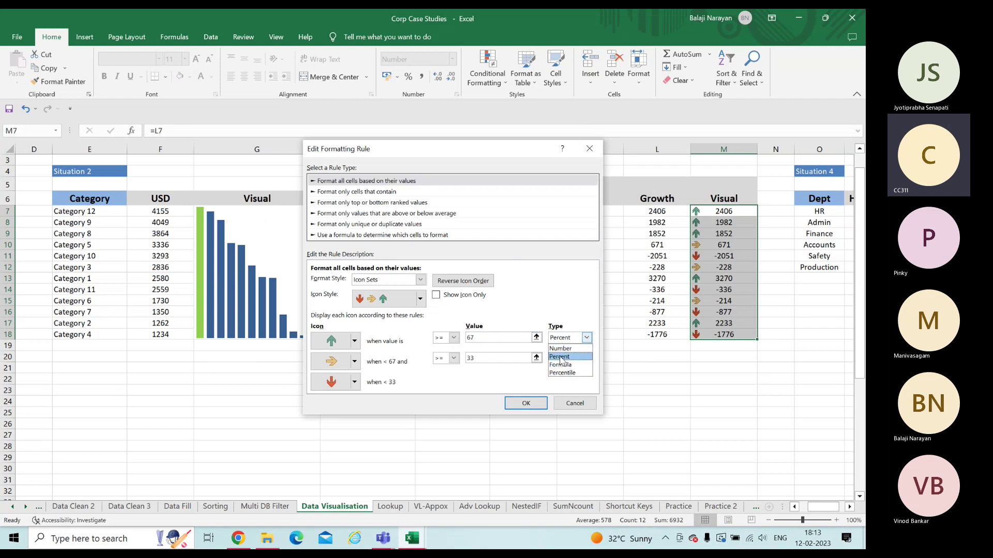
pyautogui.click(561, 348)
pyautogui.click(586, 358)
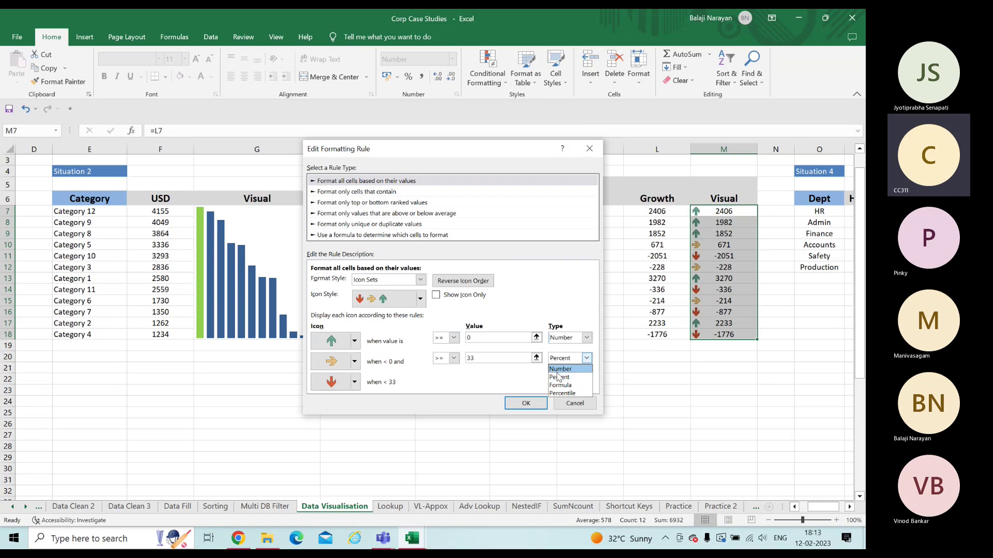
pyautogui.click(560, 369)
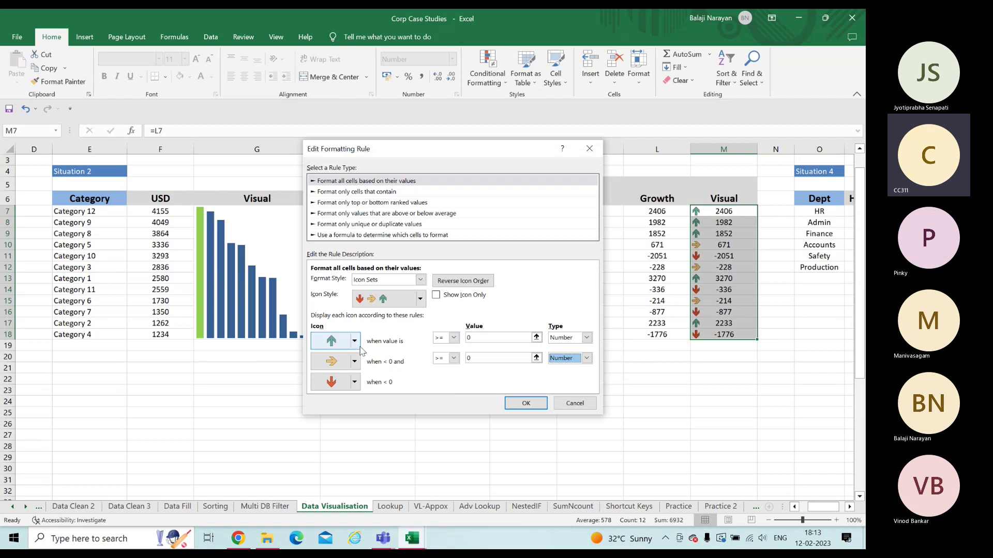
# Set the M7:M18 icon rule to green for > 0 and yellow for >= 0, show icons only, and apply it
pyautogui.click(452, 339)
pyautogui.click(443, 356)
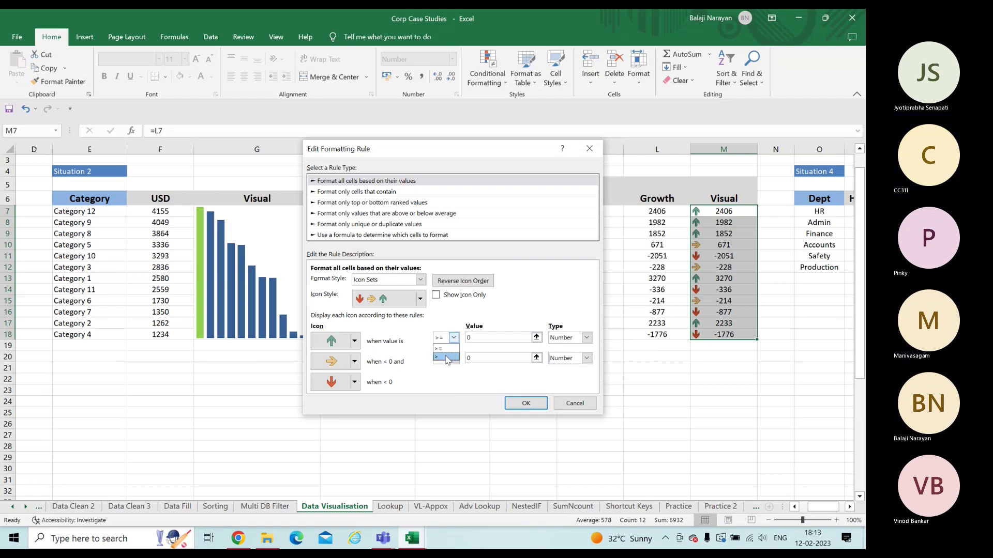
pyautogui.click(454, 358)
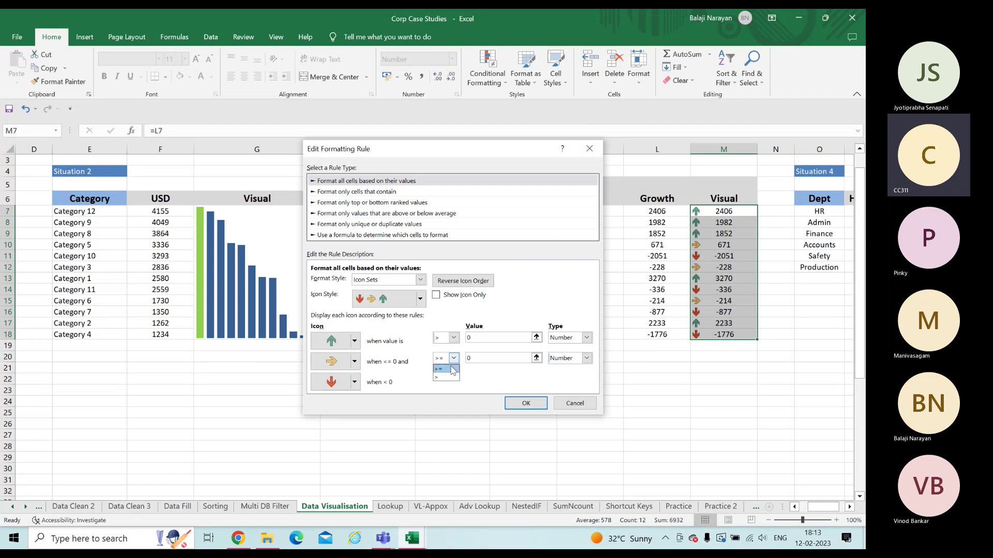
pyautogui.click(428, 355)
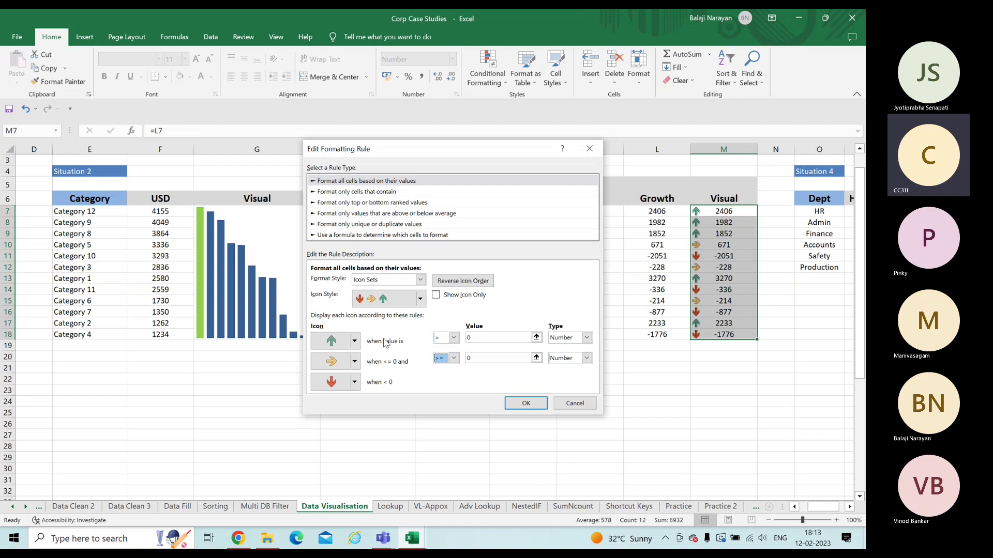
pyautogui.click(436, 294)
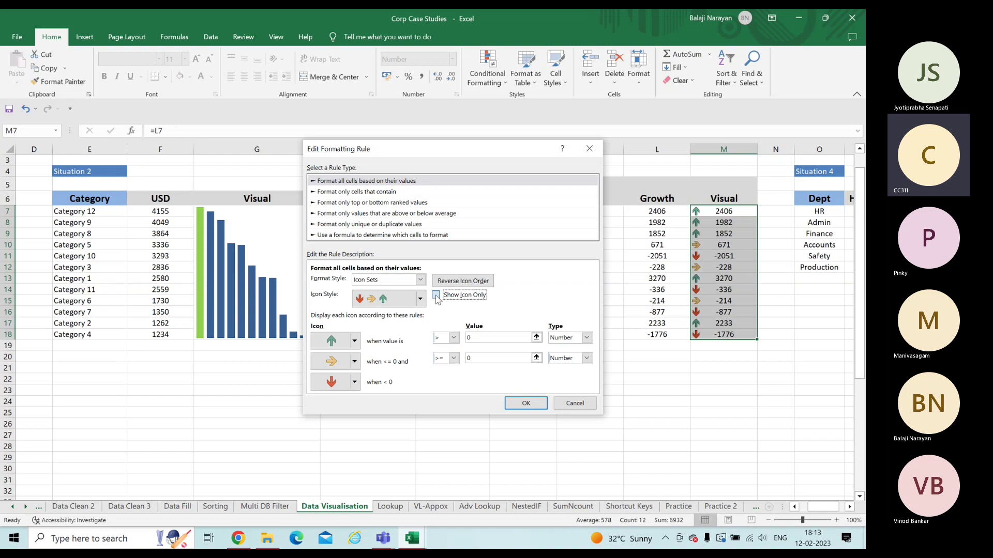
pyautogui.click(520, 406)
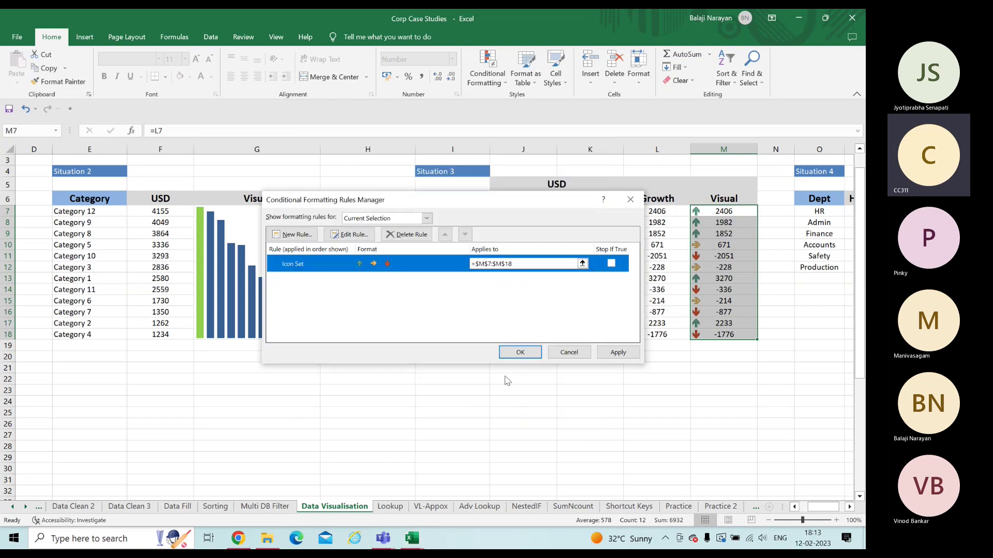
pyautogui.click(519, 352)
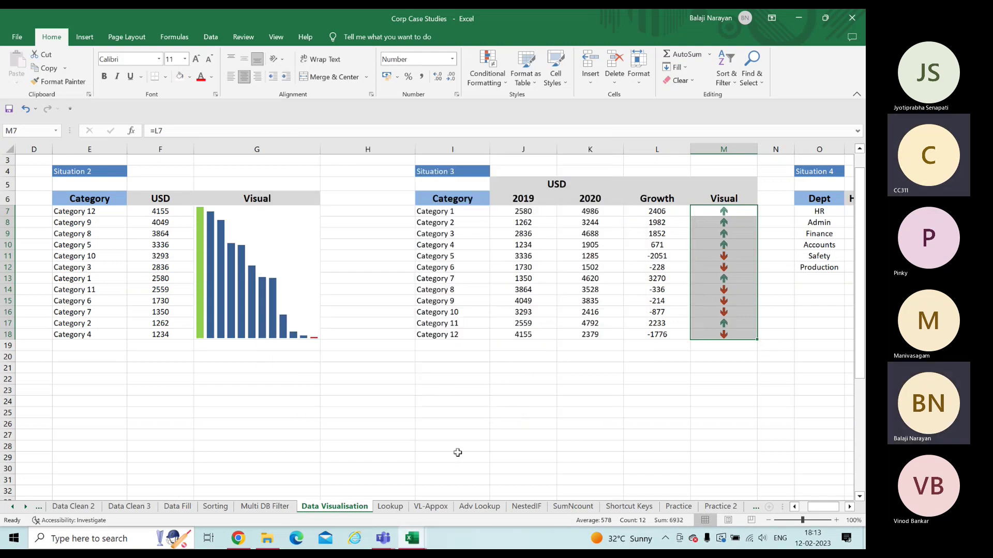
# Select the Situation 3 Visual cells M7:M18 in the trainer's workbook to review their arrows
pyautogui.click(597, 414)
pyautogui.click(707, 212)
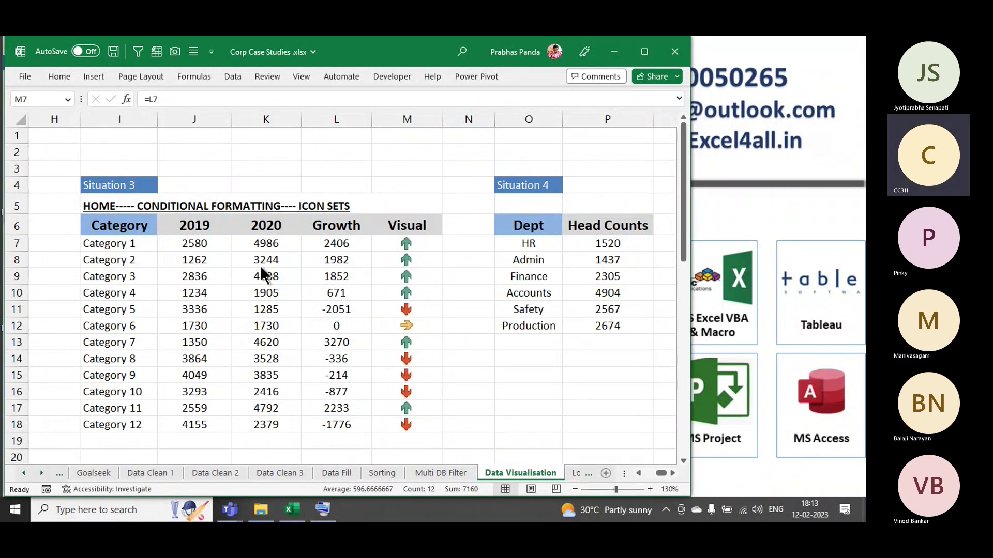
pyautogui.hotkey('ctrl', 'shift', 'Down')
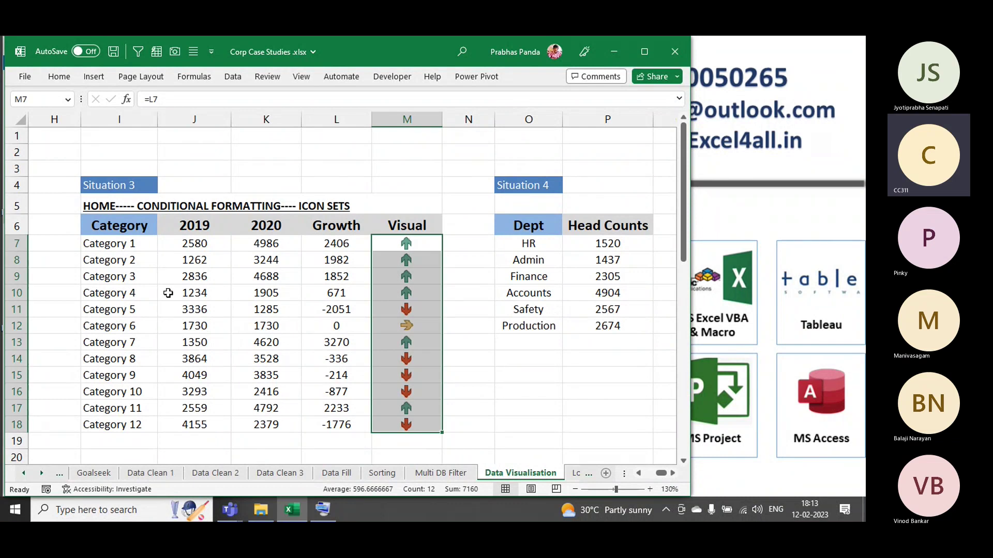
# Sort the Situation 3 range I6:L18 by Growth, from Largest to Smallest
pyautogui.moveTo(138, 227); pyautogui.dragTo(320, 425)
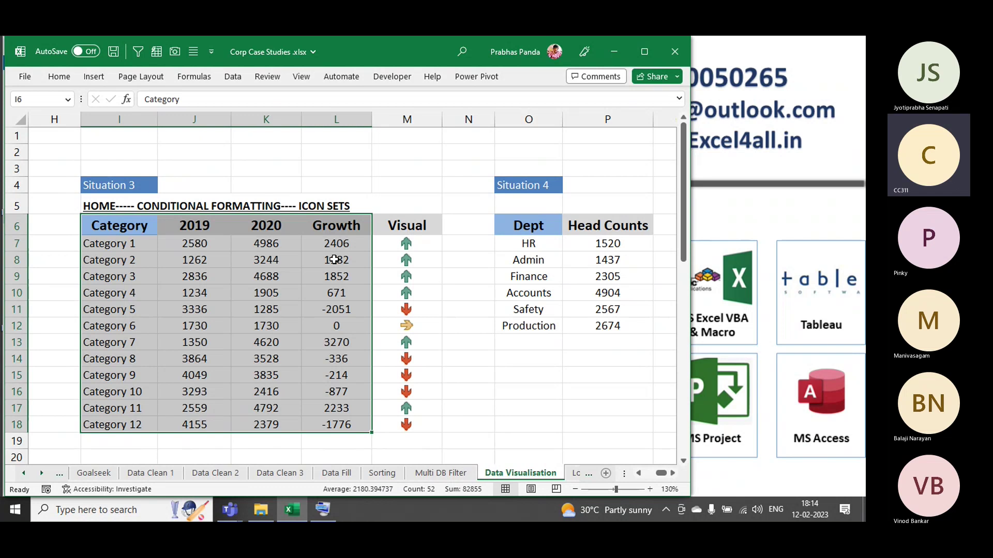
pyautogui.press('alt')
pyautogui.press('d')
pyautogui.press('s')
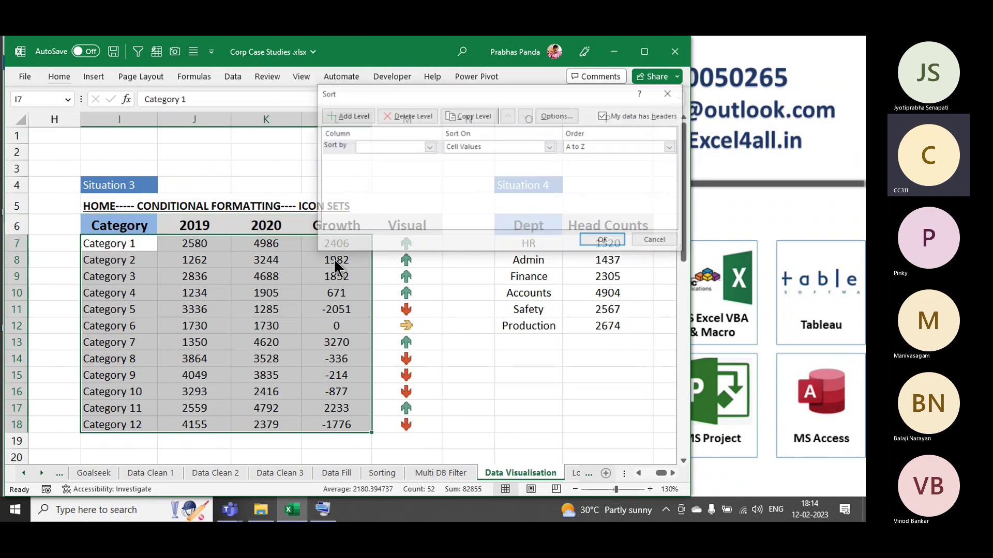
pyautogui.click(395, 147)
pyautogui.click(380, 182)
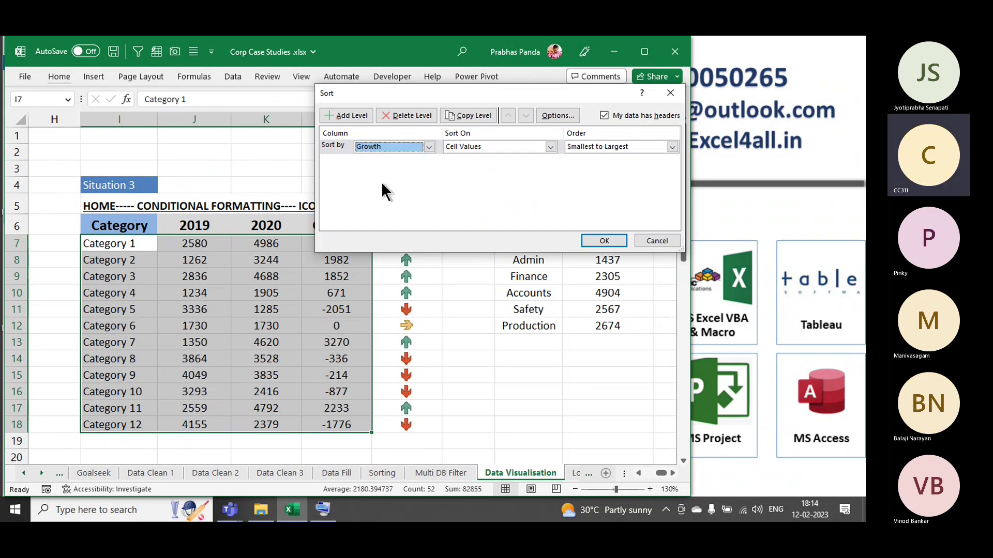
pyautogui.click(590, 149)
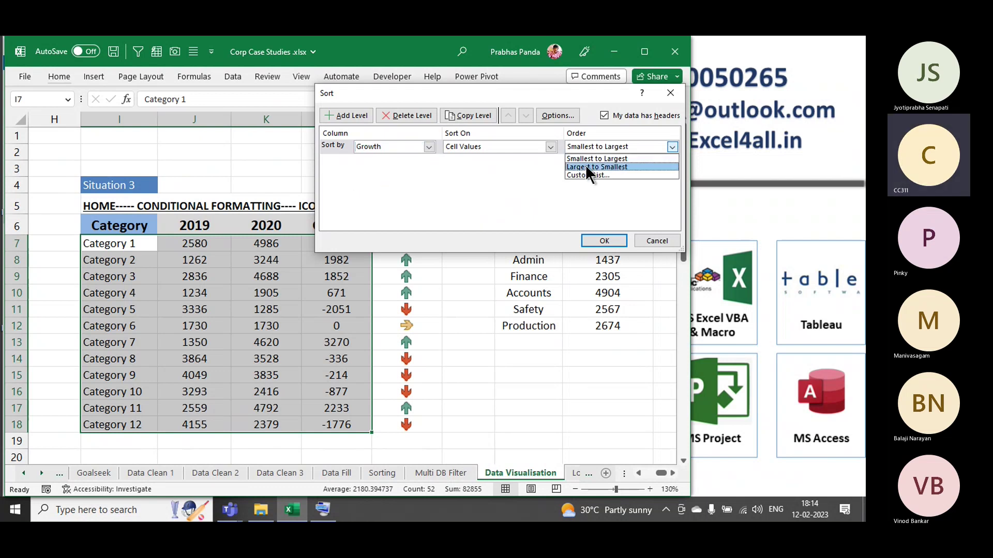
pyautogui.click(587, 168)
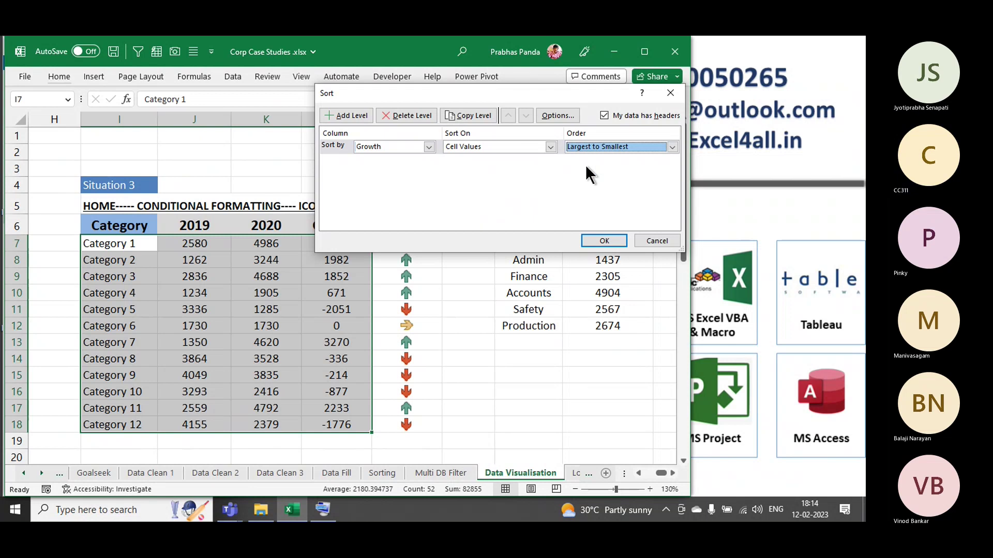
pyautogui.click(604, 241)
pyautogui.click(448, 321)
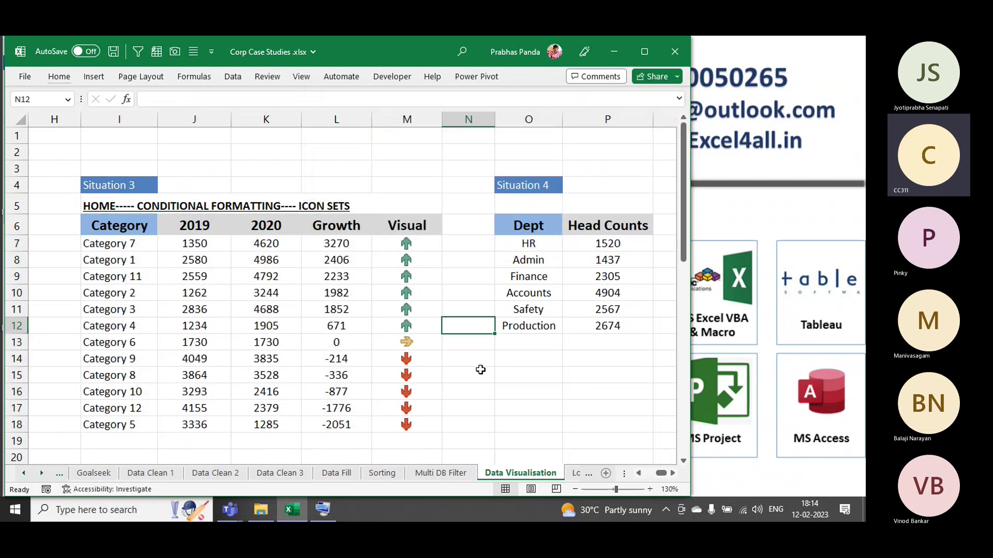
# Compare the green-arrow rows I7:M12 with the red-arrow rows I14:M18 by selecting each group in turn
pyautogui.moveTo(97, 246); pyautogui.dragTo(406, 327)
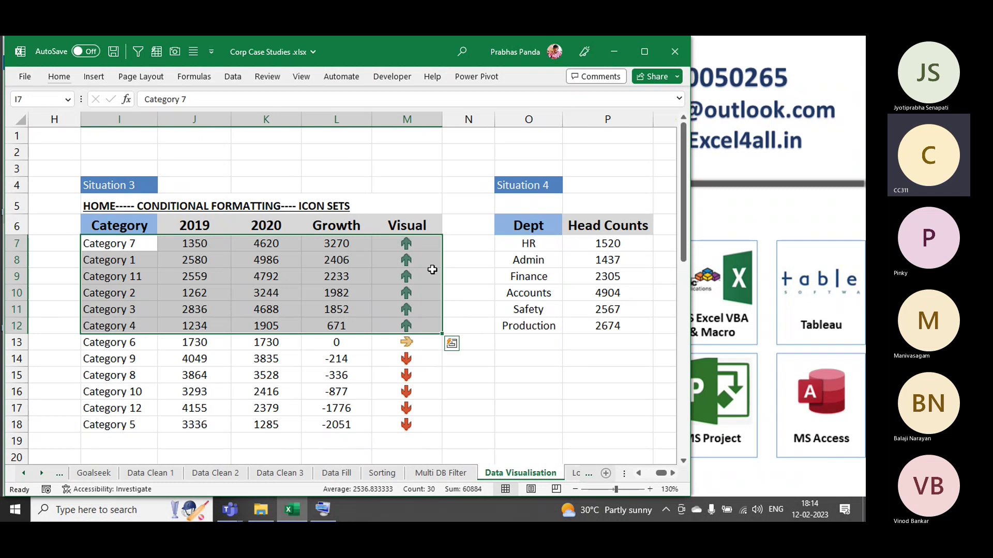
pyautogui.moveTo(126, 358); pyautogui.dragTo(421, 430)
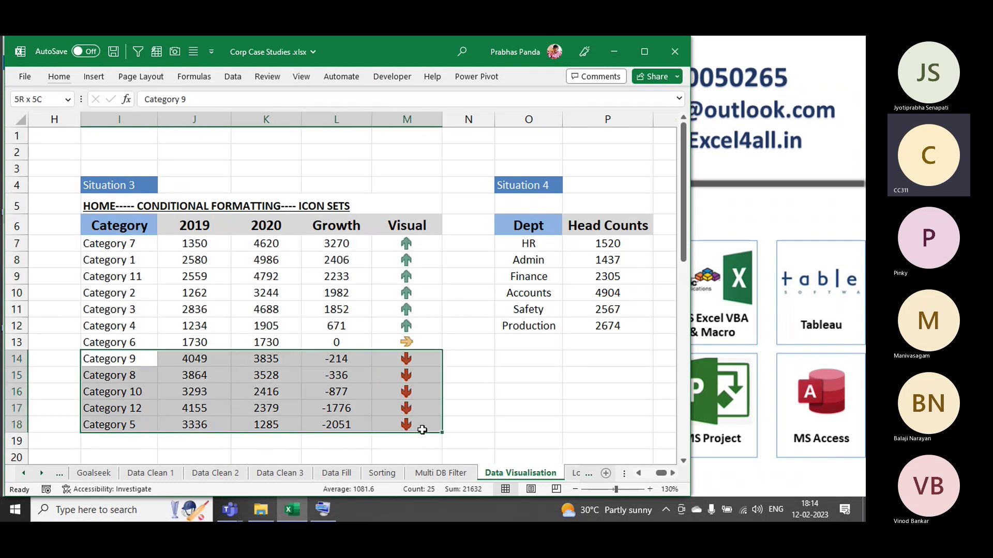
pyautogui.moveTo(154, 243); pyautogui.dragTo(422, 331)
pyautogui.moveTo(147, 362); pyautogui.dragTo(417, 425)
# Show the meeting chat in Teams and return to the Excel workbook
pyautogui.click(239, 517)
pyautogui.click(213, 468)
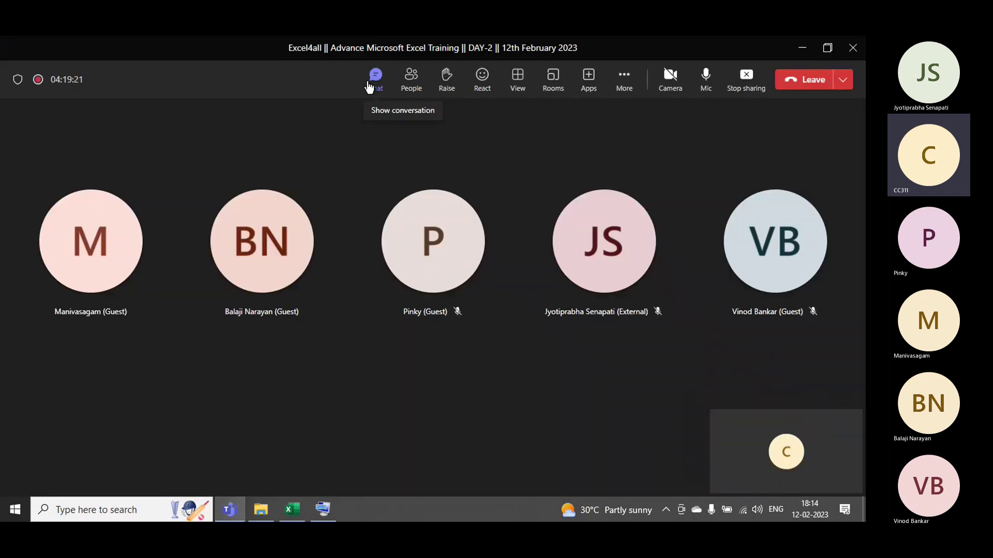
pyautogui.click(374, 82)
pyautogui.click(289, 512)
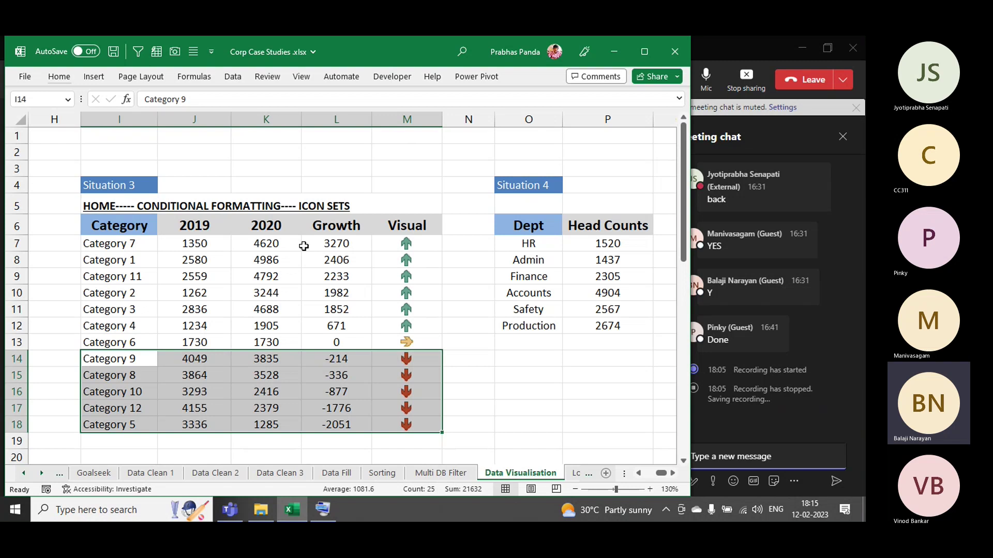
# Format the Situation 3 range I6:M18 as a table with headers, using a light blue table style
pyautogui.click(304, 246)
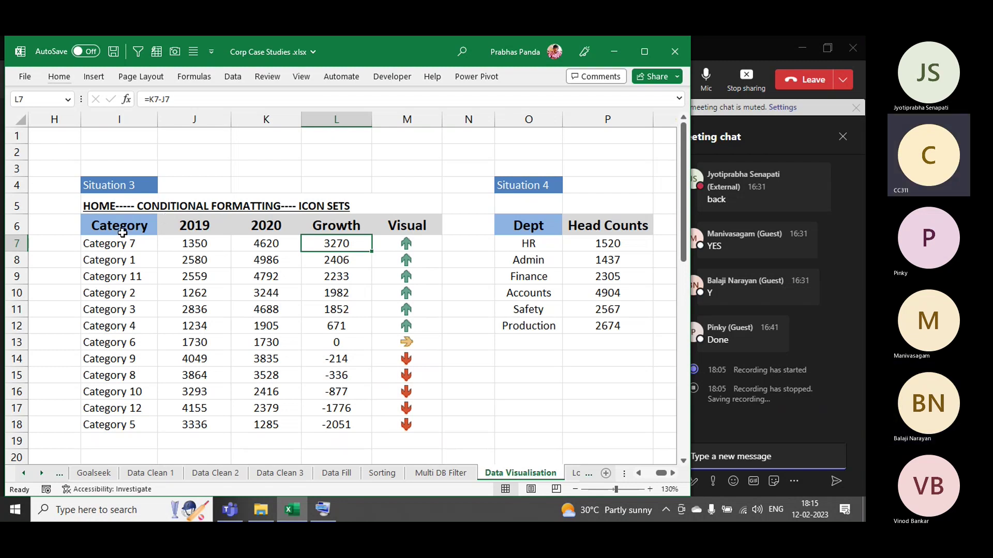
pyautogui.moveTo(122, 233); pyautogui.dragTo(402, 424)
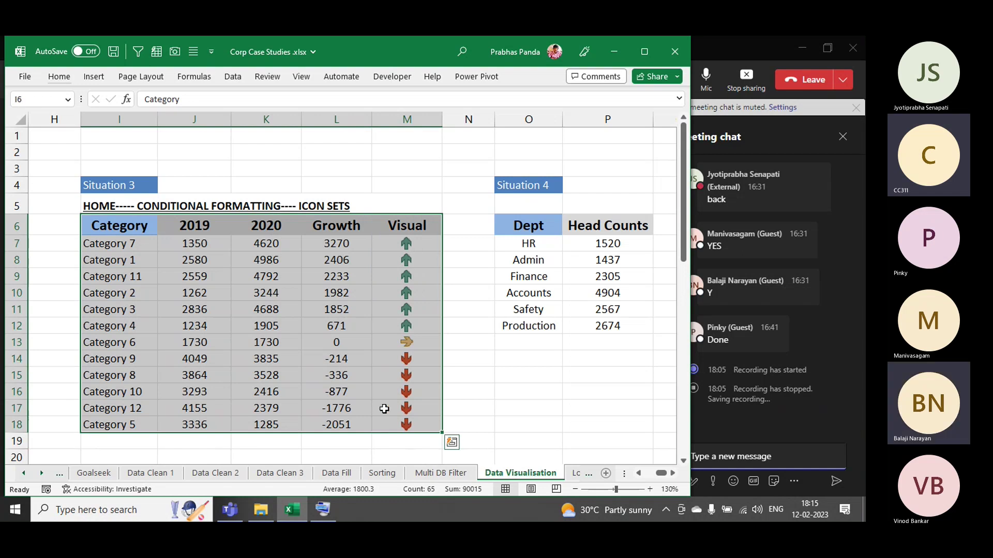
pyautogui.click(56, 81)
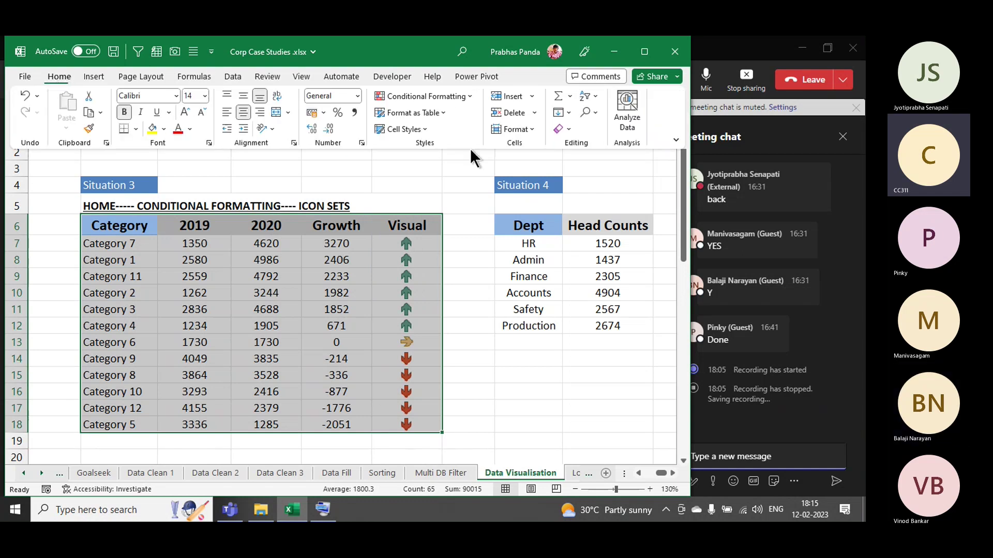
pyautogui.click(447, 114)
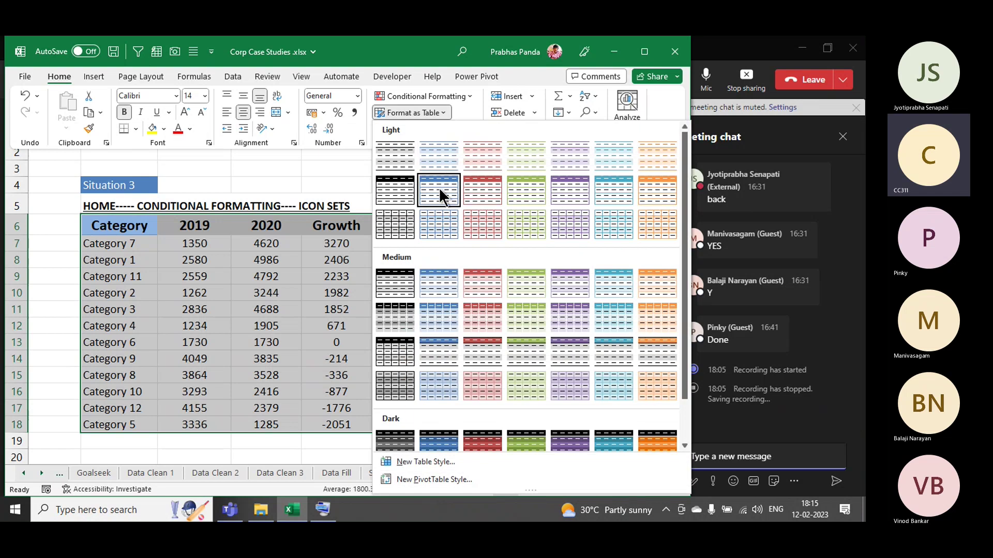
pyautogui.click(440, 195)
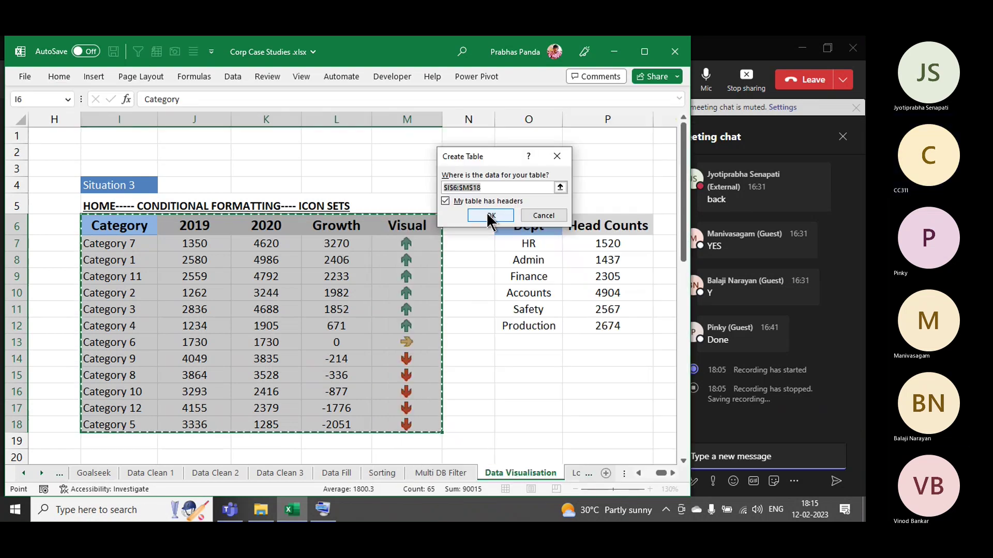
pyautogui.click(490, 216)
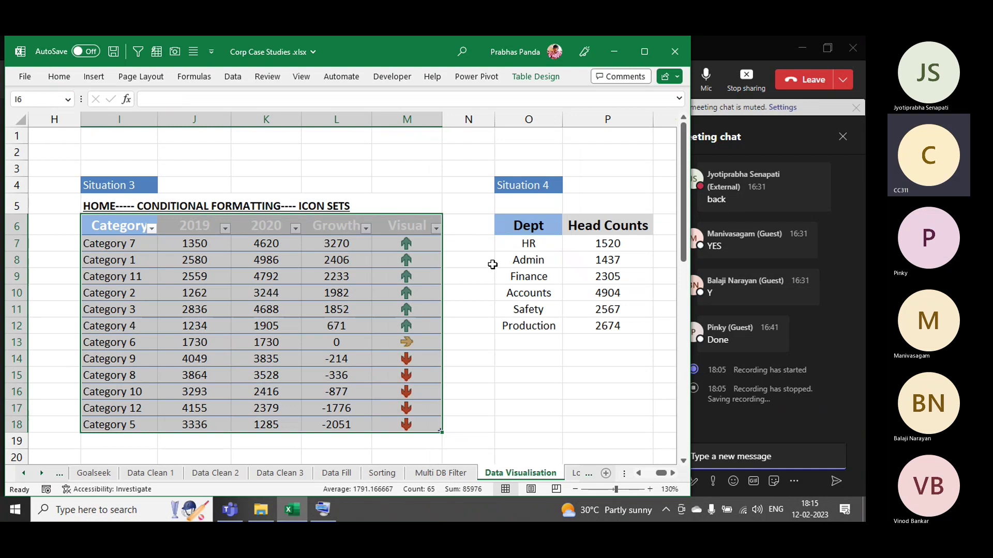
pyautogui.click(493, 265)
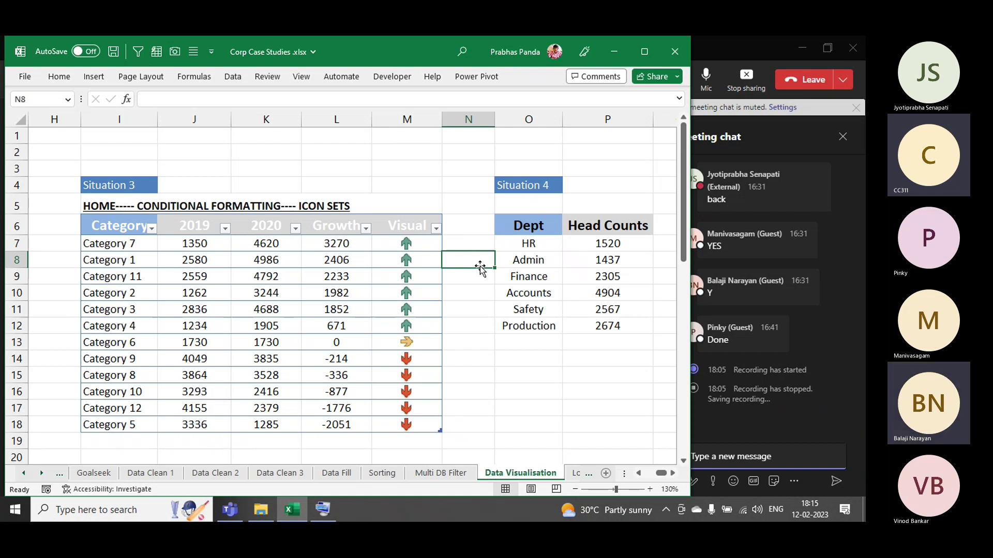
# Undo the table formatting of the Situation 3 range and dismiss the Quick Analysis options
pyautogui.hotkey('ctrl', 'z')
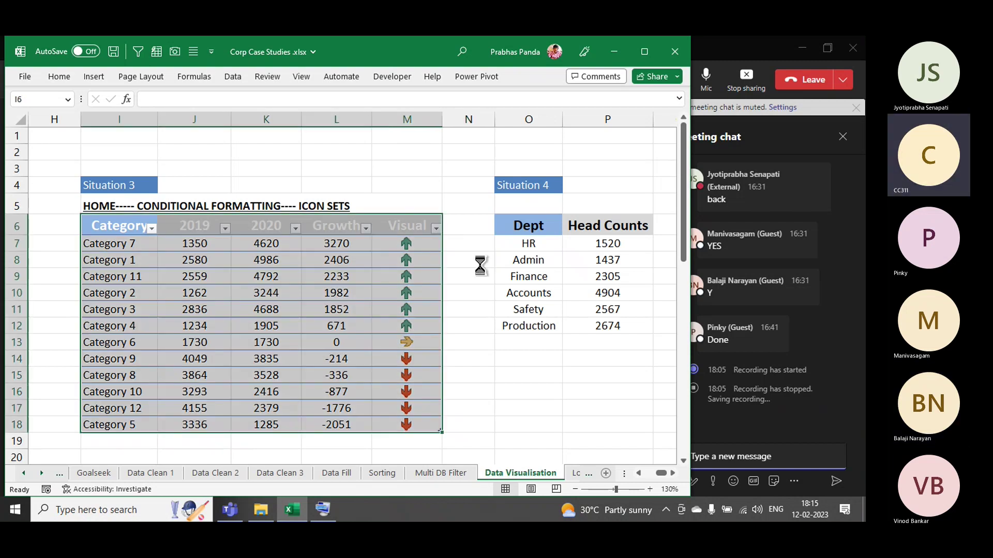
pyautogui.hotkey('ctrl', 'q')
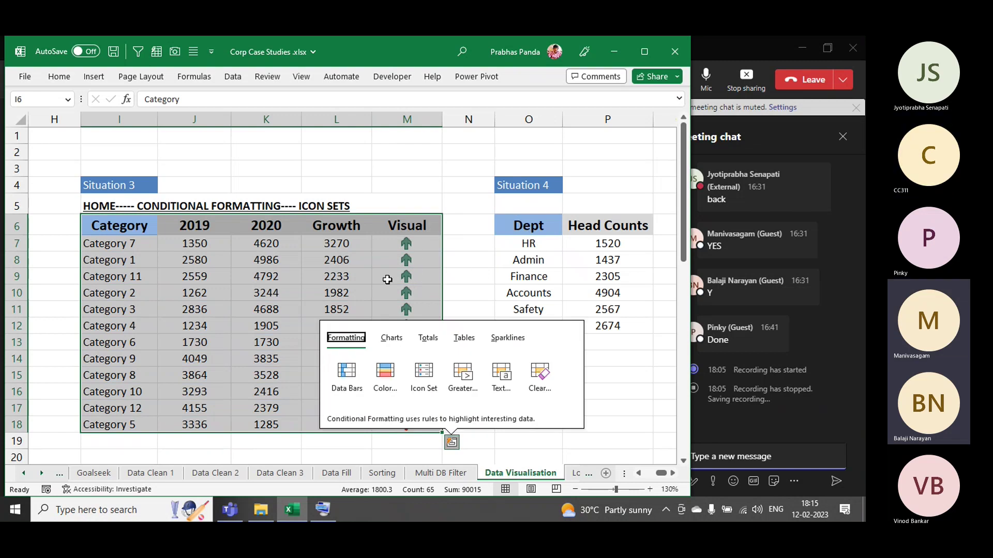
pyautogui.click(386, 278)
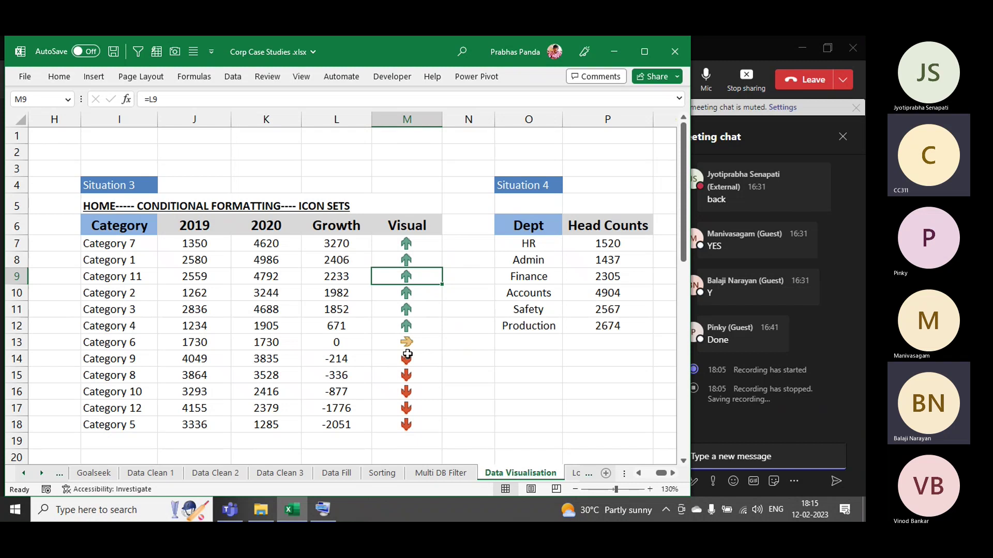
pyautogui.click(425, 347)
pyautogui.press('ctrl')
pyautogui.press('ctrl')
pyautogui.press('ctrl')
pyautogui.press('ctrl')
pyautogui.press('ctrl')
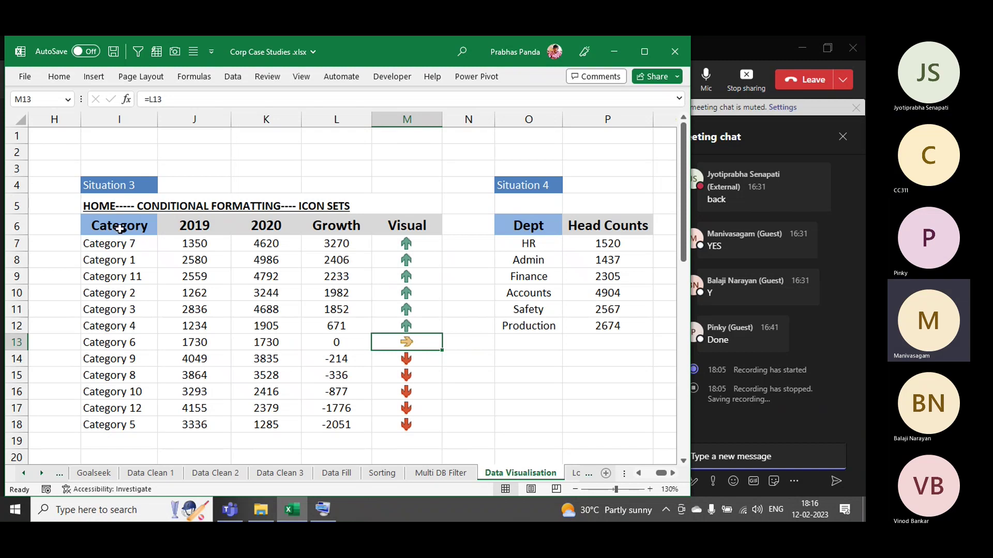
# Review the Custom Sort settings for the Situation 3 range I6:L18 and leave them without sorting
pyautogui.moveTo(120, 229); pyautogui.dragTo(333, 422)
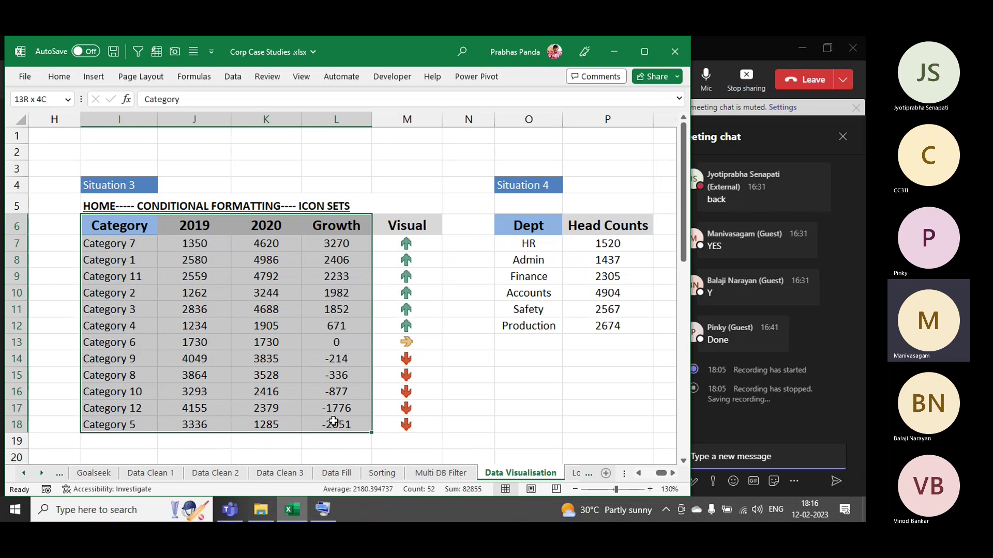
pyautogui.rightClick(289, 285)
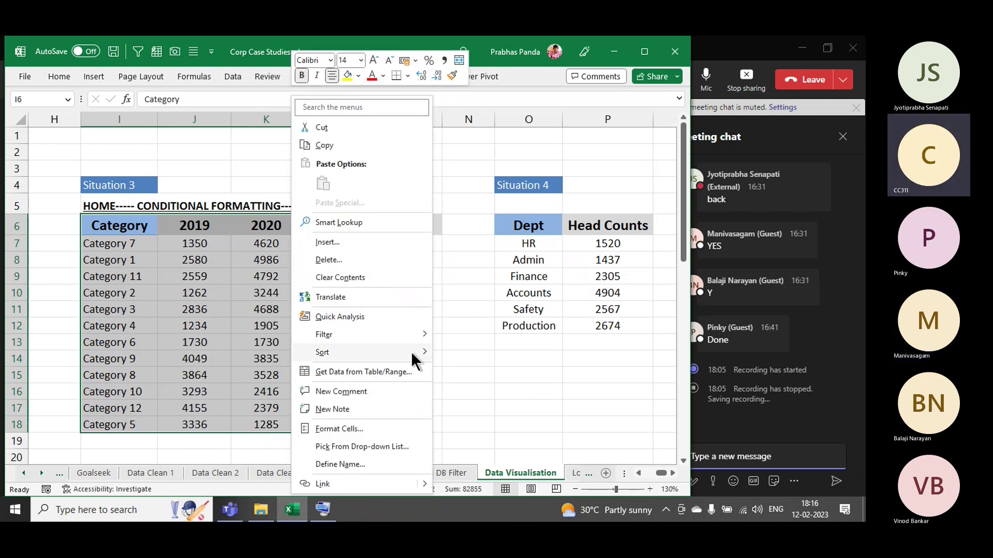
pyautogui.moveTo(411, 350)
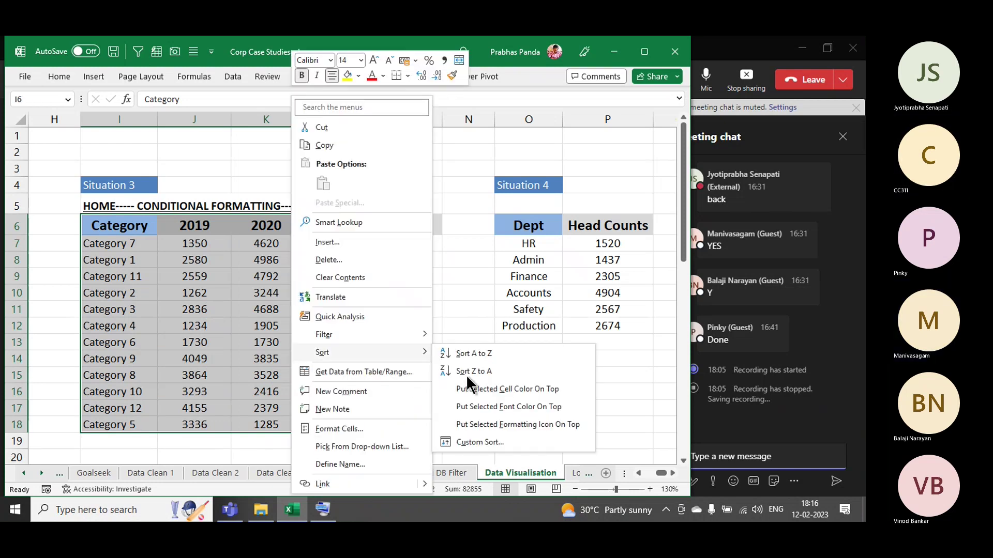
pyautogui.click(488, 443)
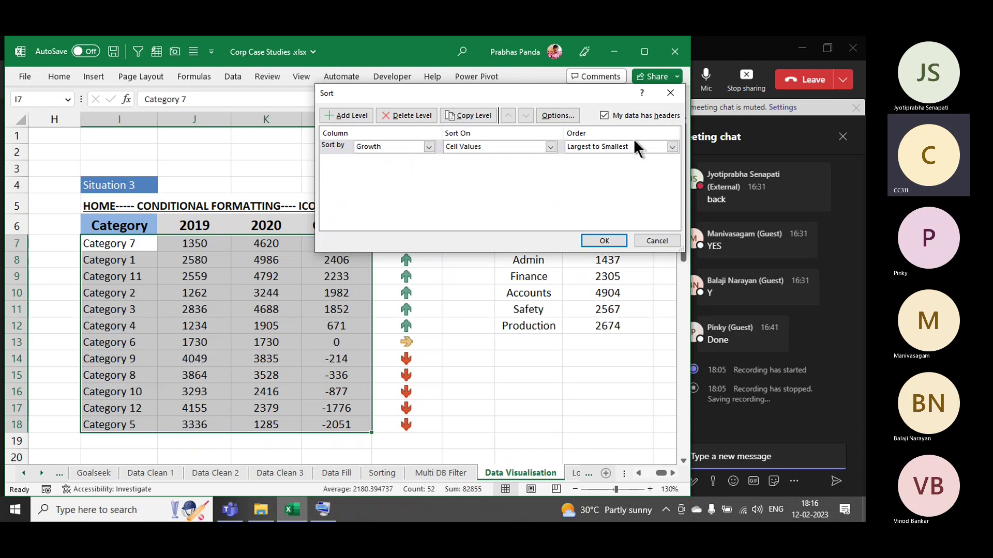
pyautogui.click(653, 239)
# Go back from the Situation 3 header to cell B6 to view the Situation 1 and Situation 2 visuals
pyautogui.click(144, 226)
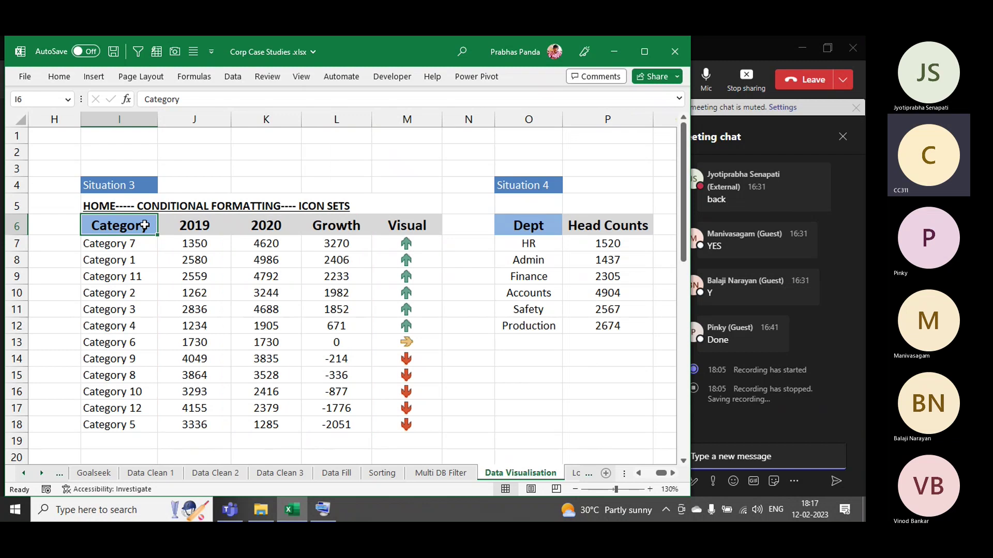
pyautogui.press('Left')
pyautogui.press('Left')
pyautogui.press('Left')
pyautogui.press('Left')
pyautogui.press('Left')
pyautogui.press('Left')
pyautogui.press('Left')
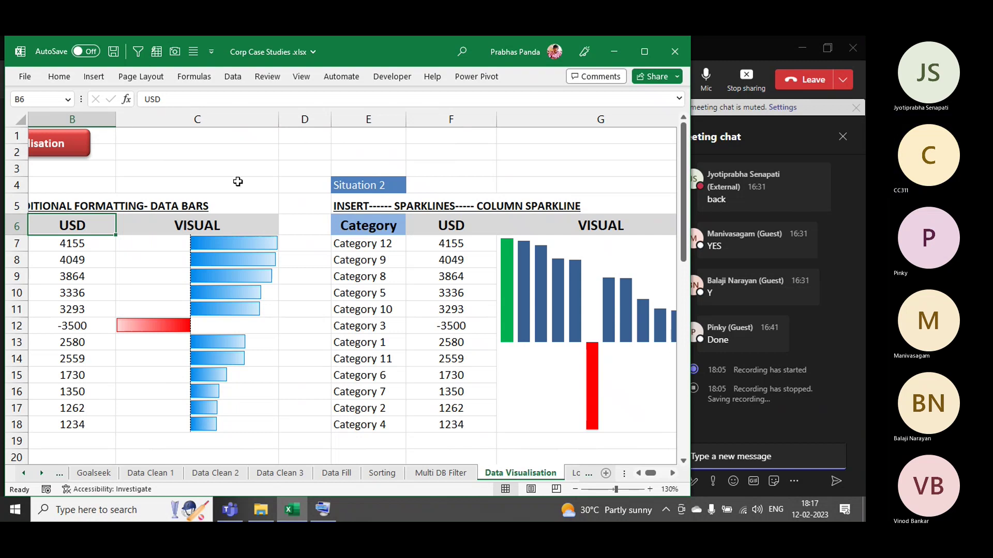
# Close the Corp Case Studies workbook and save its changes
pyautogui.scroll(-2, 237, 182)
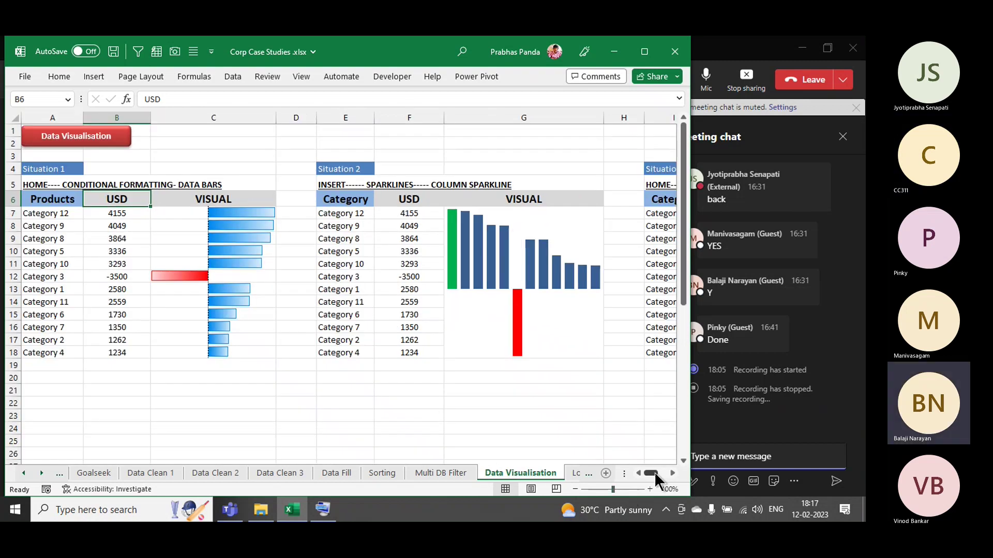
pyautogui.click(422, 406)
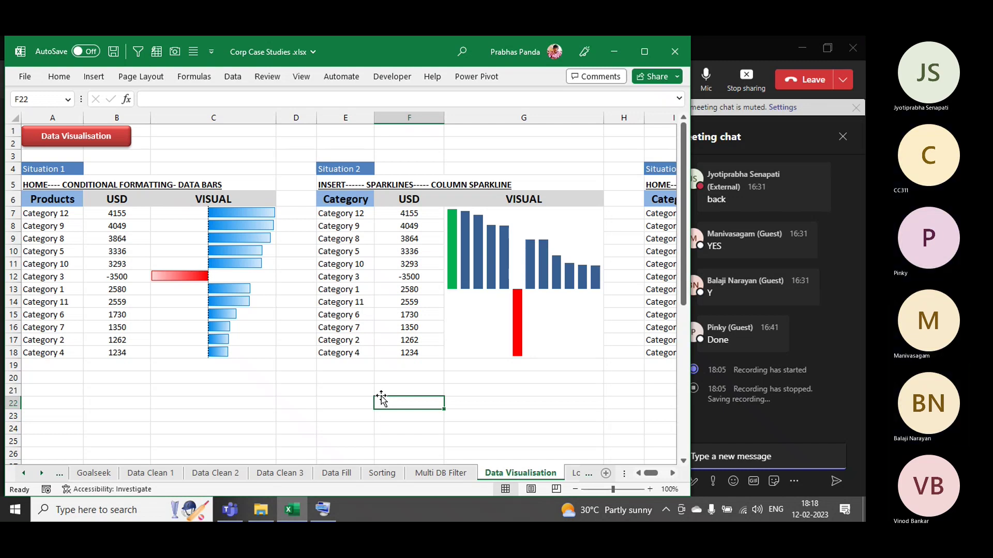
pyautogui.click(261, 353)
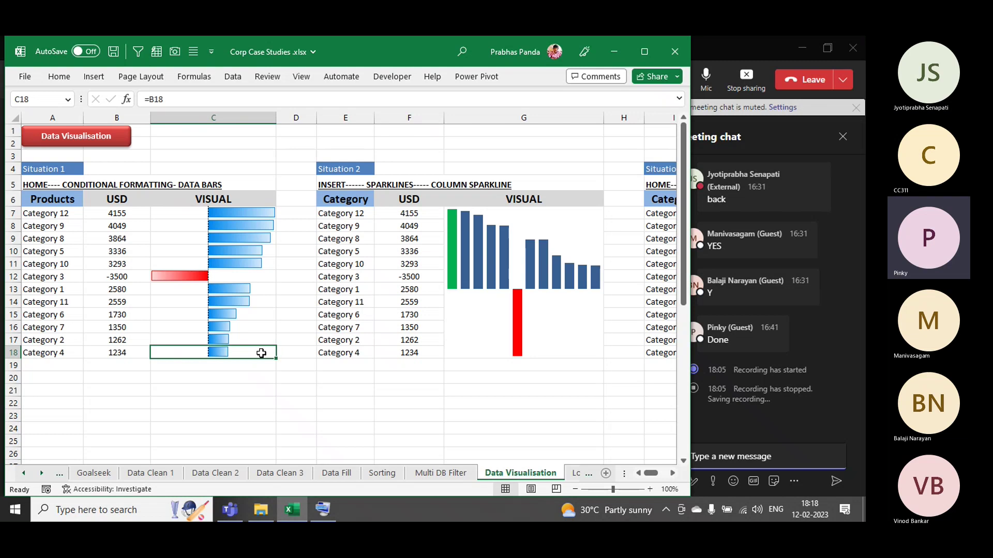
pyautogui.click(671, 58)
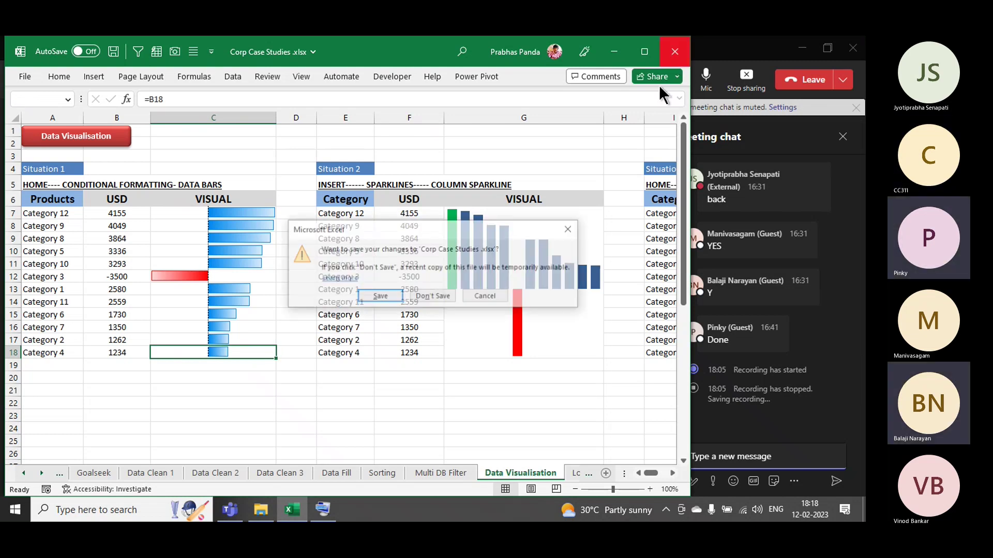
pyautogui.click(380, 297)
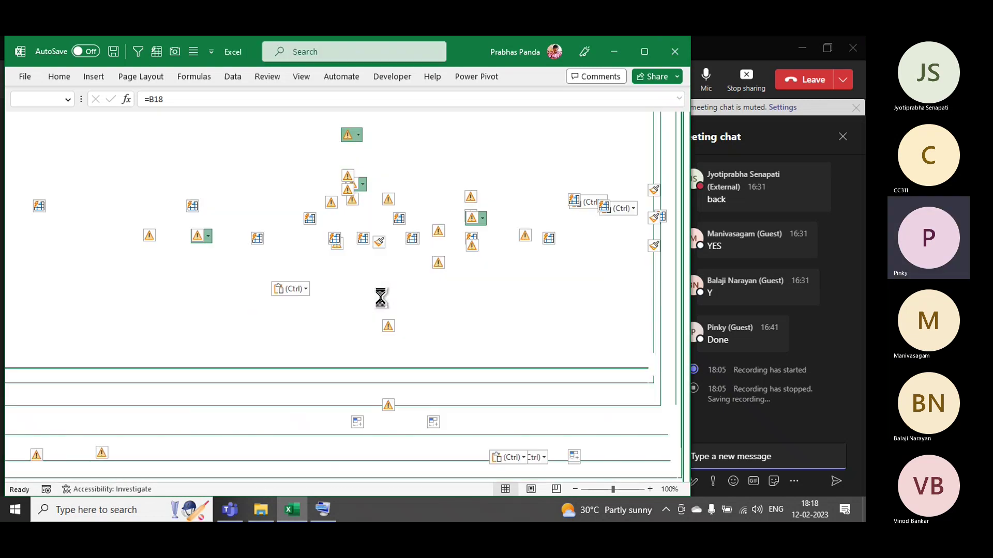
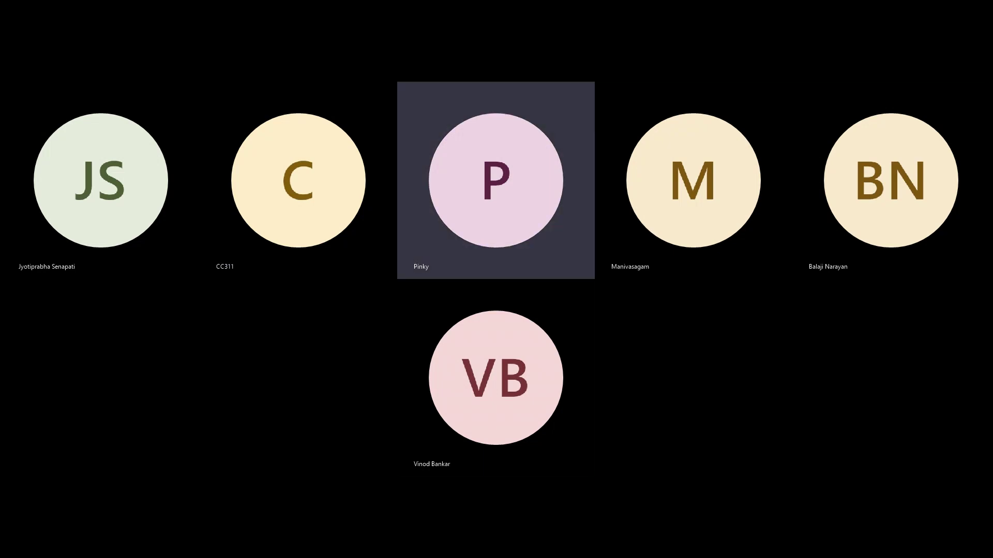
pyautogui.hotkey('alt', 'Tab')
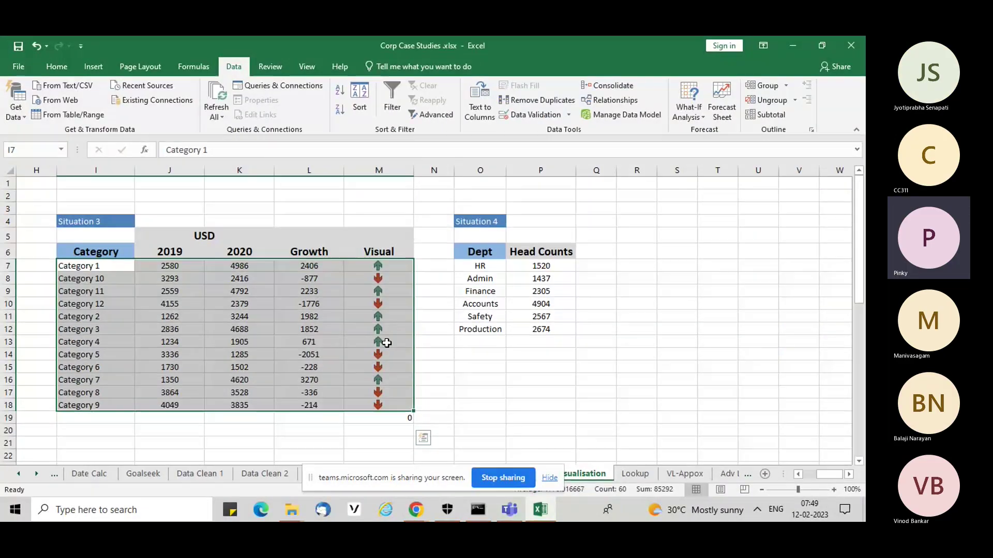
pyautogui.click(354, 100)
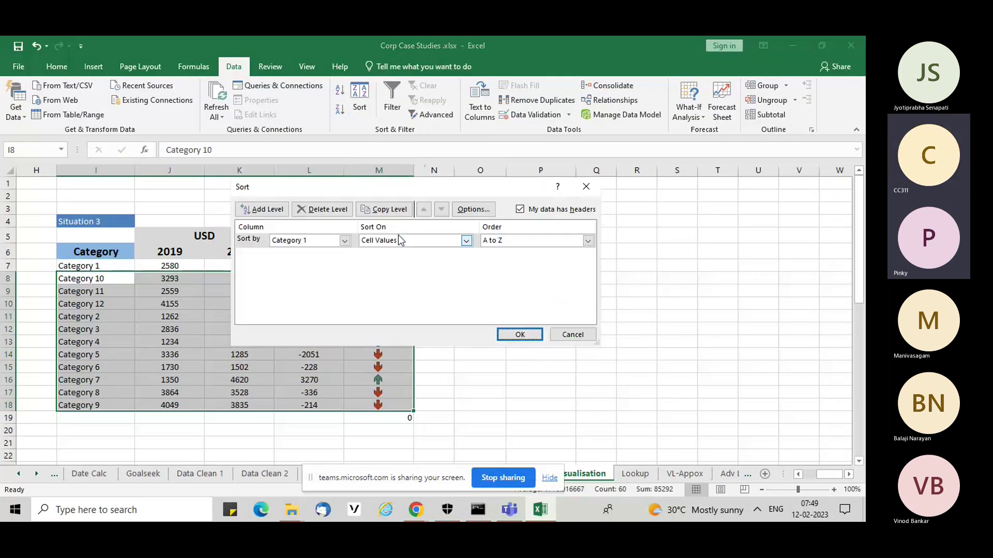
pyautogui.click(580, 185)
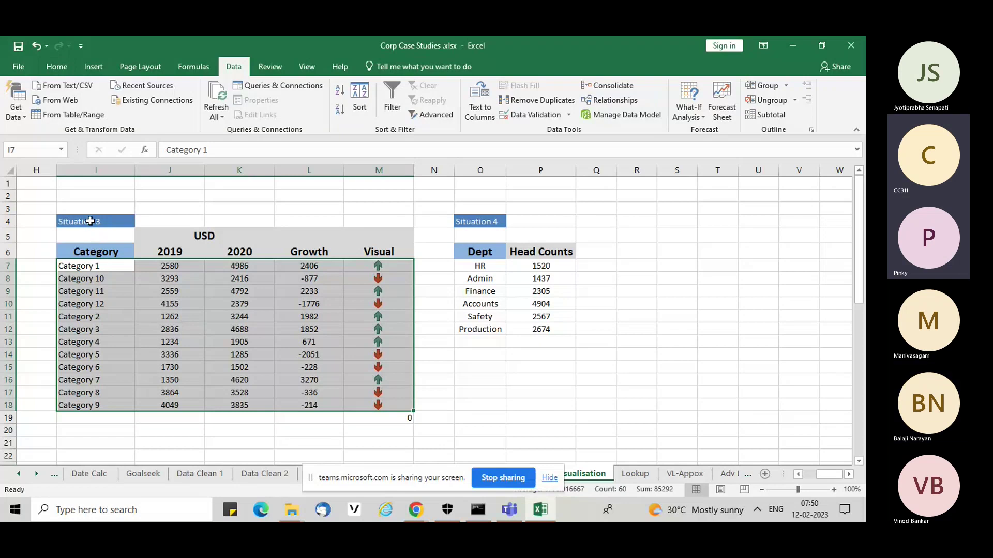
pyautogui.moveTo(86, 233); pyautogui.dragTo(380, 405)
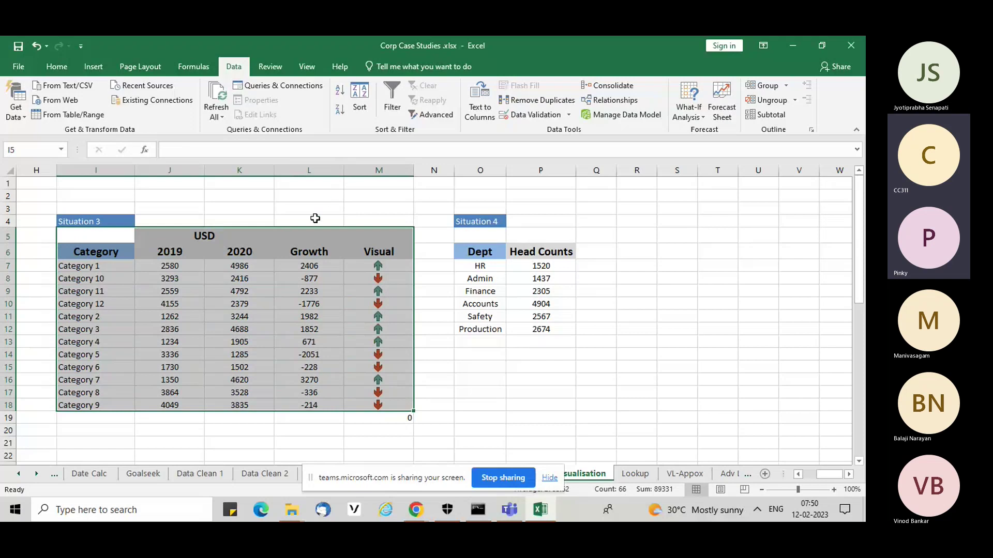
pyautogui.click(315, 218)
pyautogui.click(120, 236)
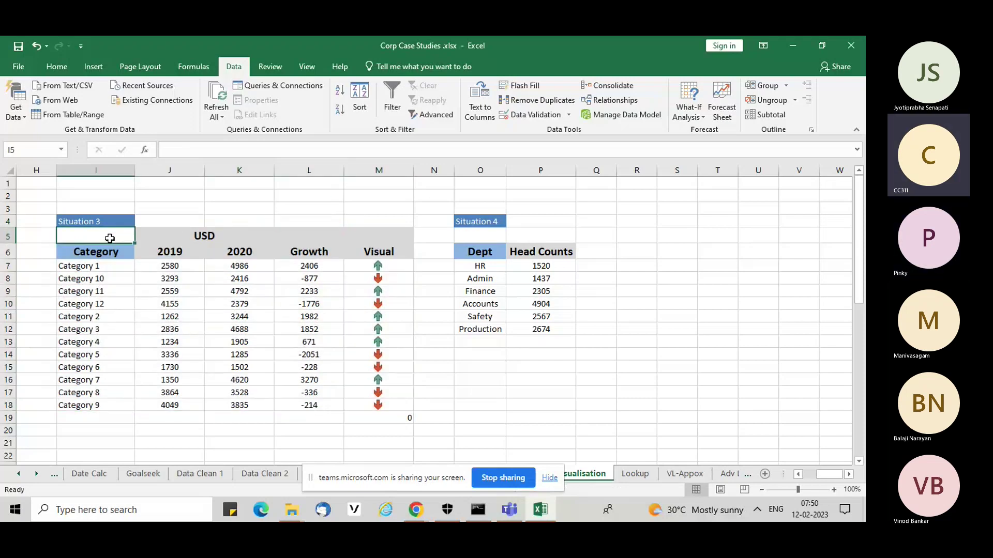
pyautogui.moveTo(72, 252); pyautogui.dragTo(383, 404)
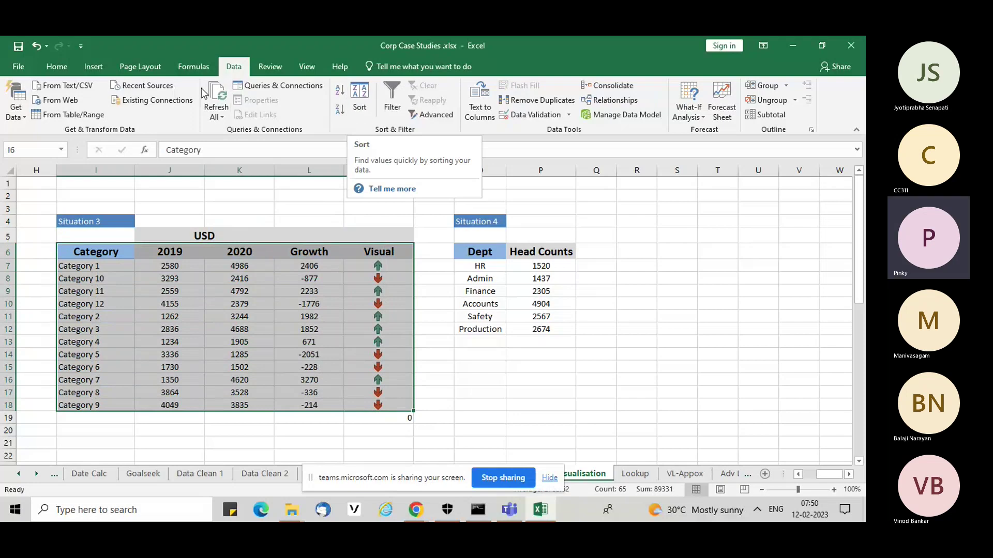
pyautogui.click(210, 67)
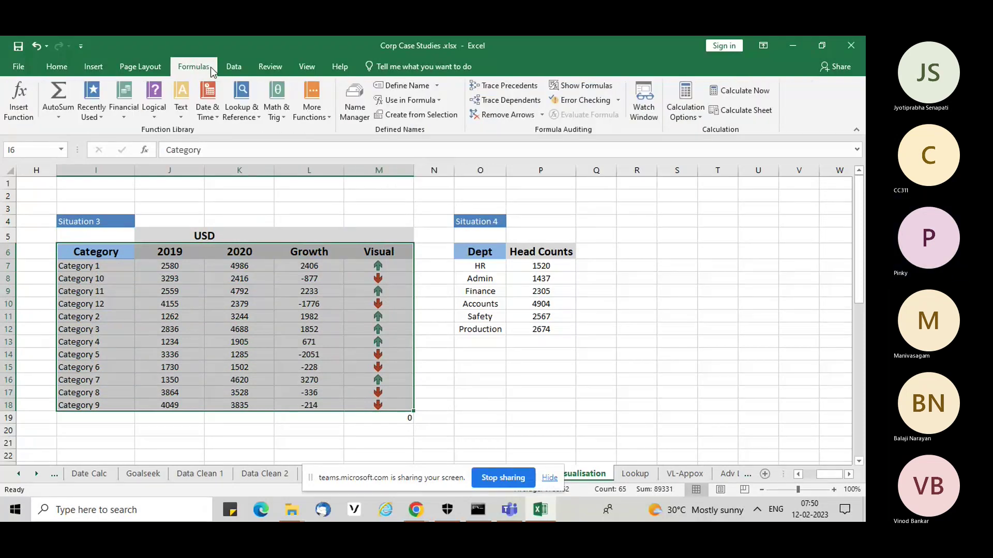
pyautogui.click(350, 280)
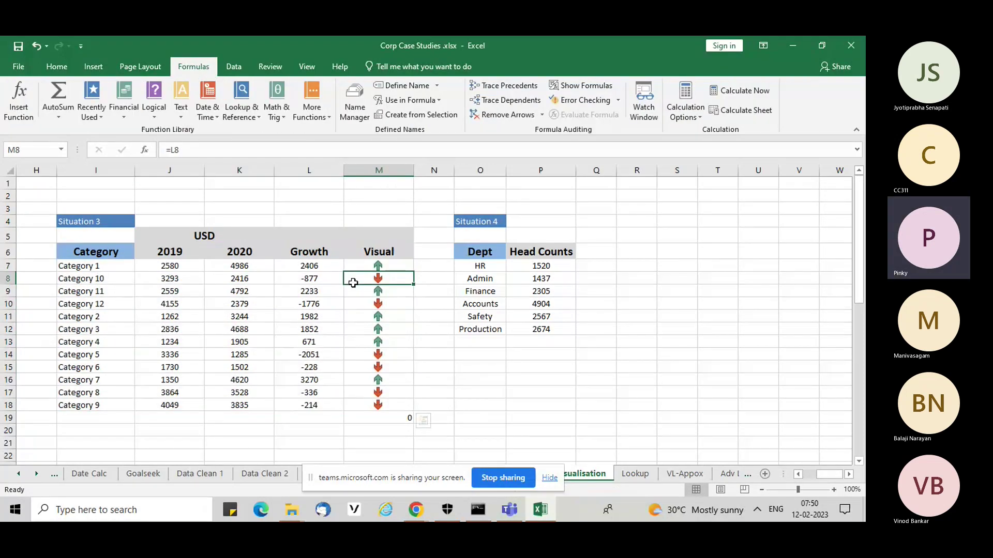
# Custom sort the Situation 3 range I6:L18 by Growth on cell values, Largest to Smallest
pyautogui.click(76, 253)
pyautogui.moveTo(76, 254); pyautogui.dragTo(327, 408)
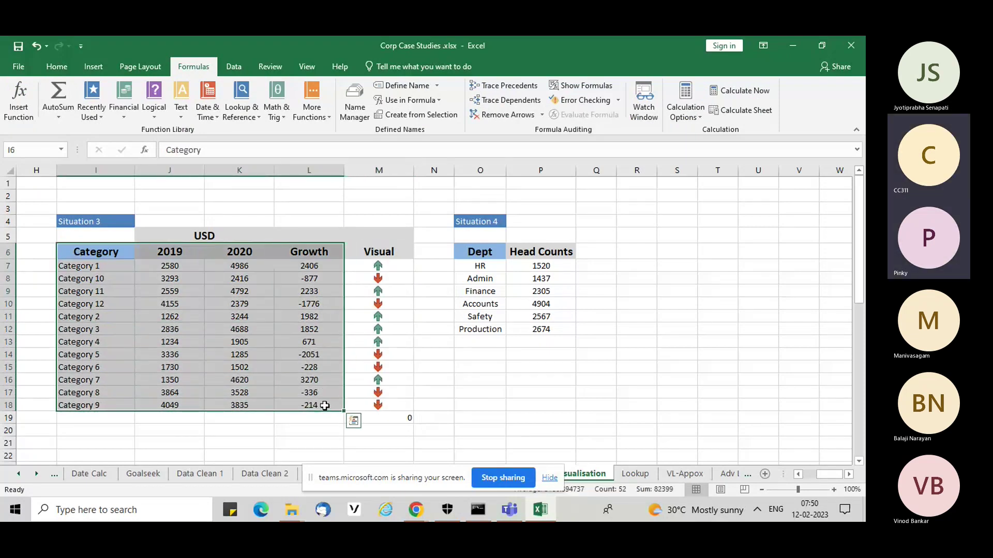
pyautogui.click(56, 66)
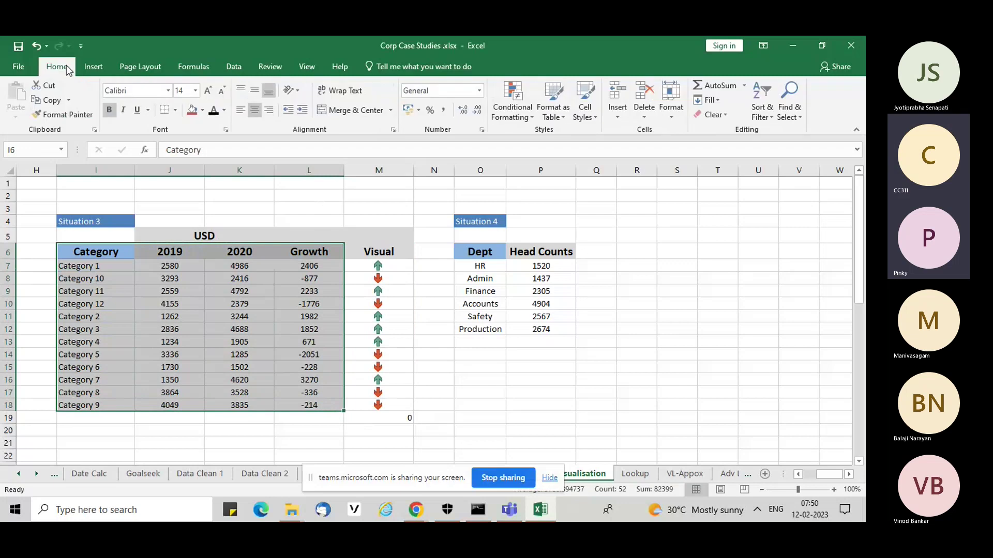
pyautogui.click(237, 69)
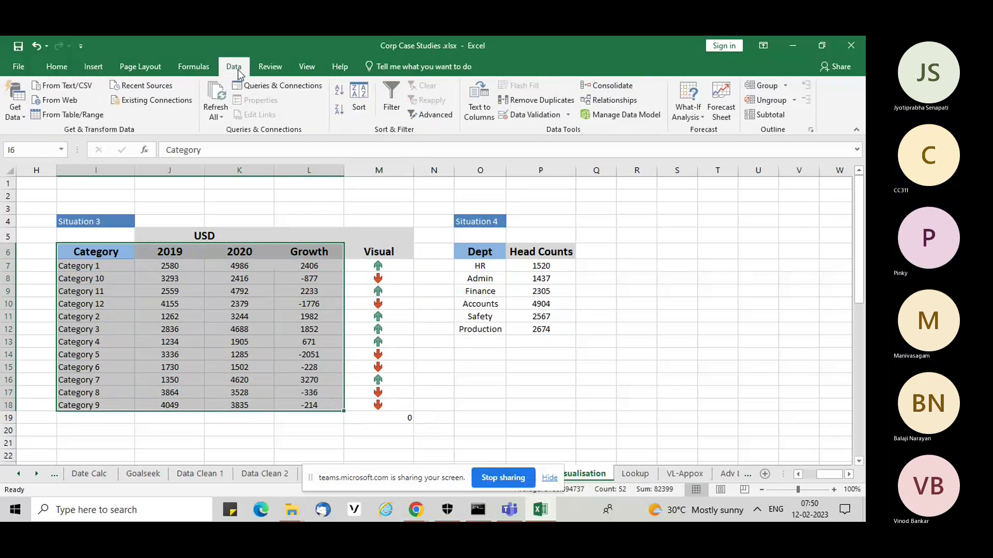
pyautogui.rightClick(308, 359)
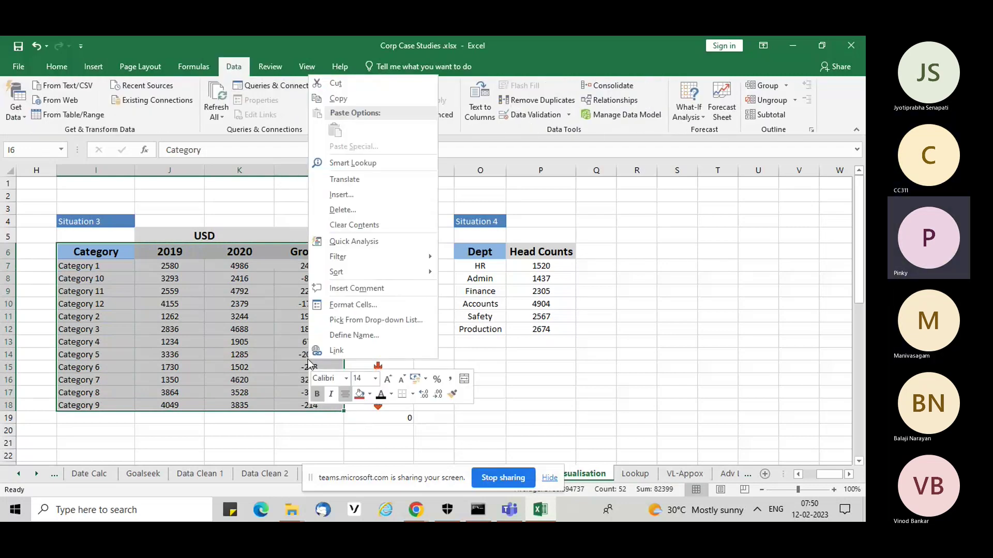
pyautogui.moveTo(366, 278)
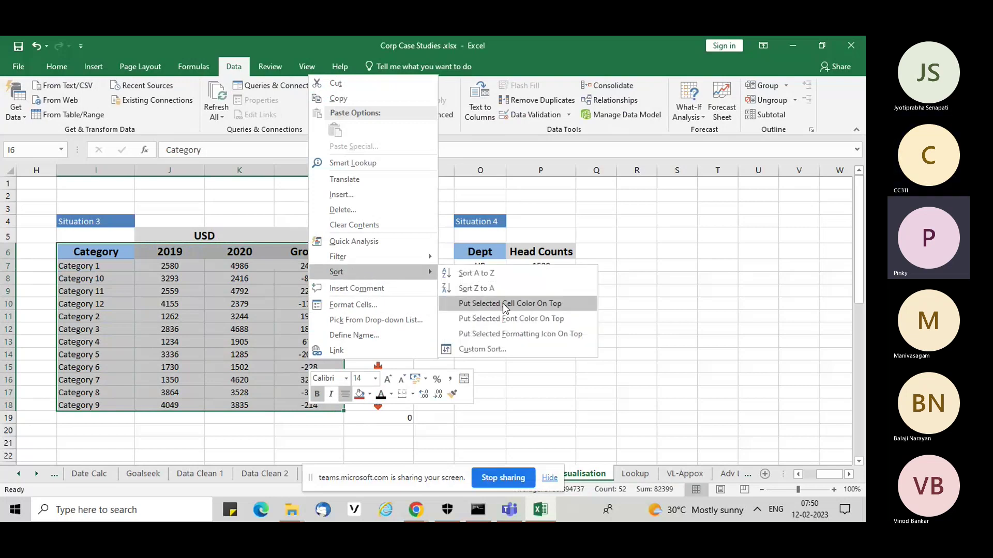
pyautogui.click(485, 349)
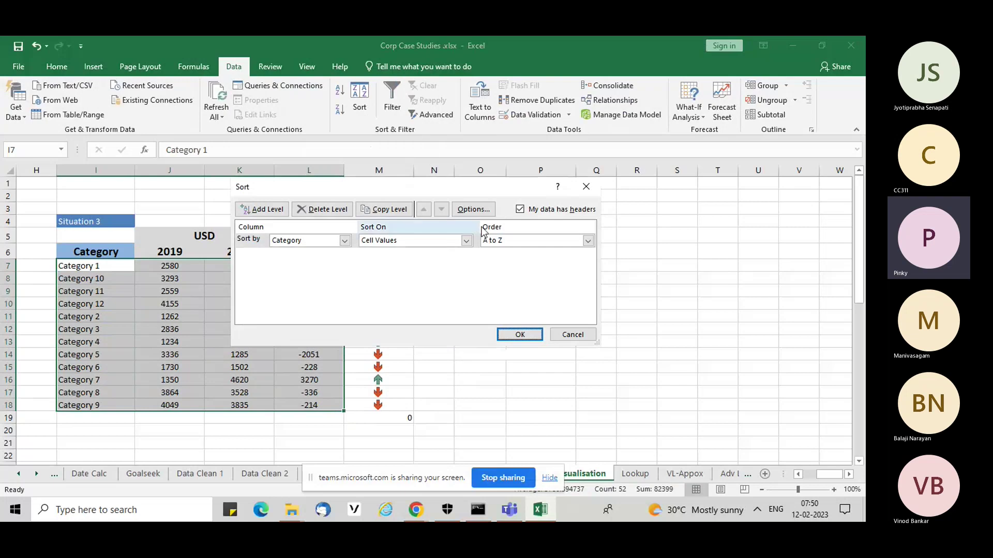
pyautogui.click(522, 242)
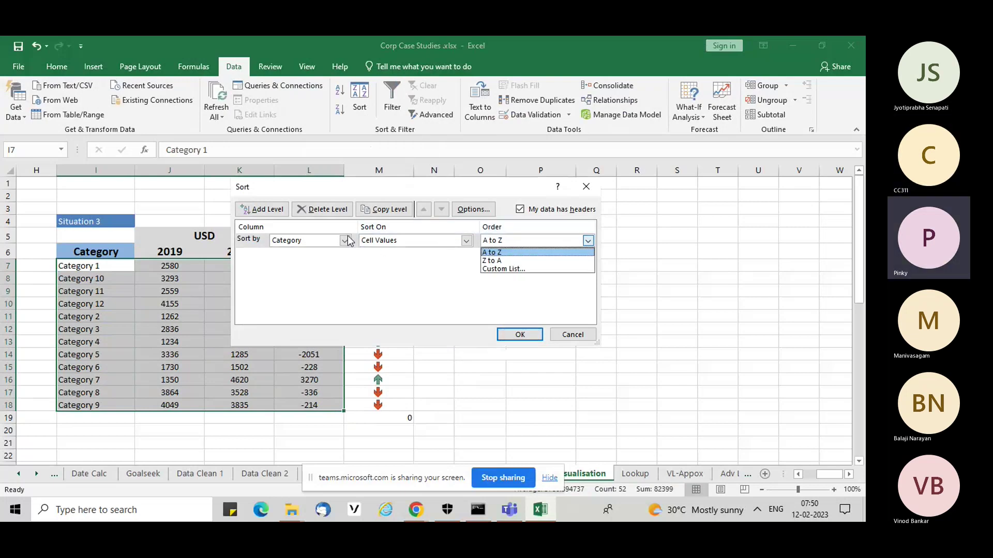
pyautogui.click(365, 243)
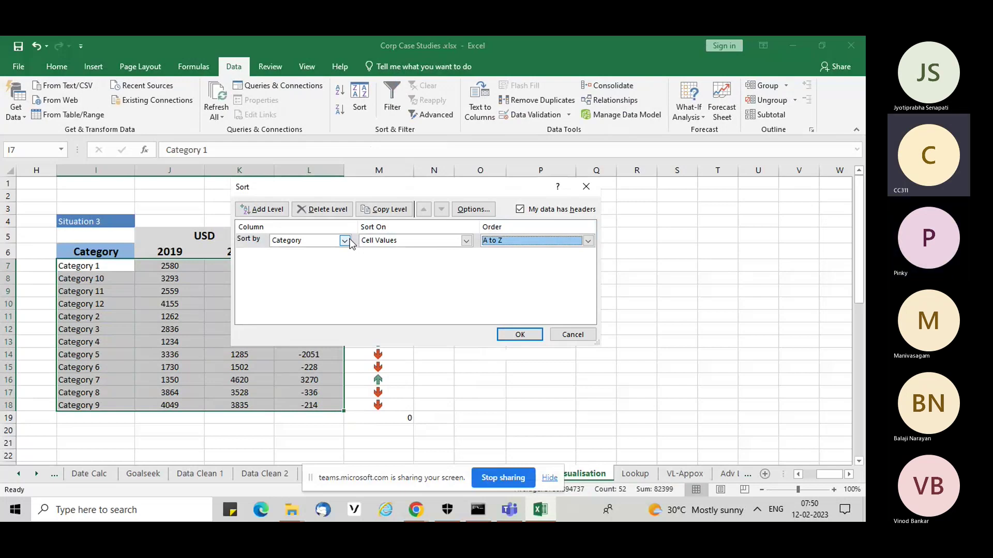
pyautogui.click(349, 243)
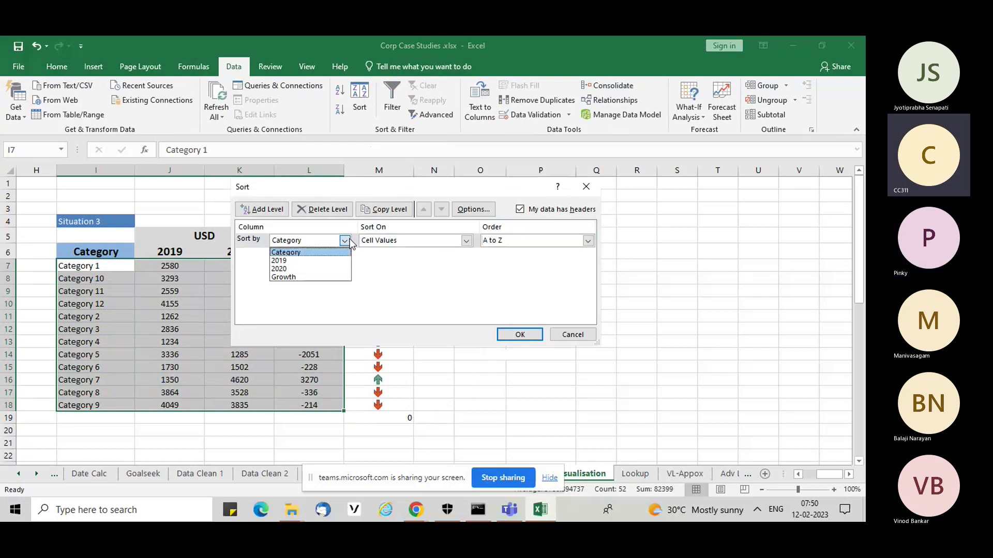
pyautogui.click(317, 278)
pyautogui.click(521, 244)
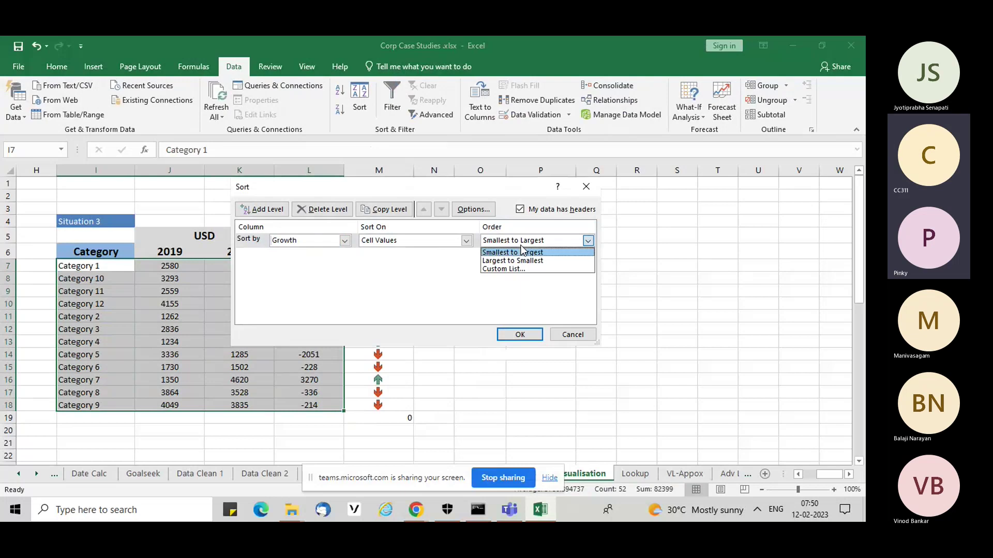
pyautogui.click(520, 261)
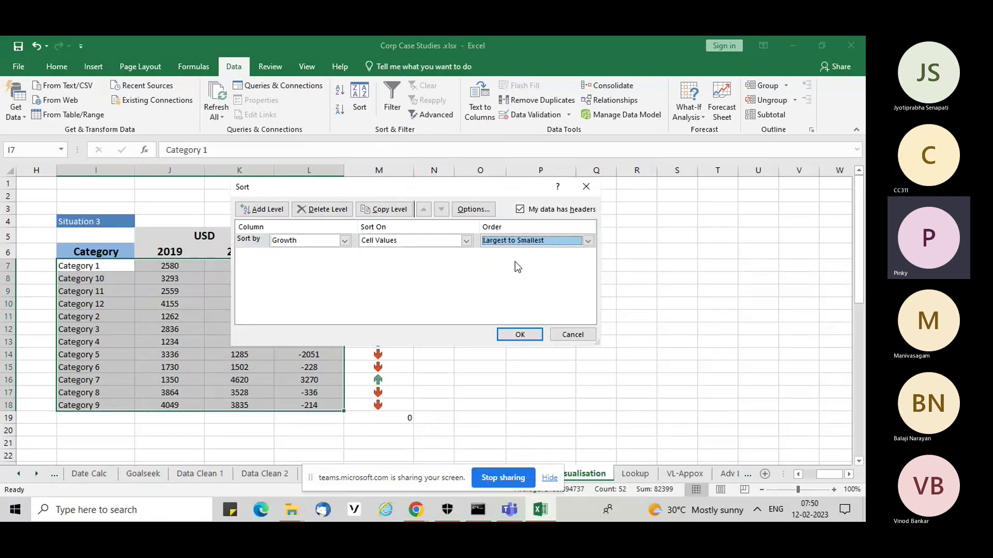
pyautogui.click(519, 335)
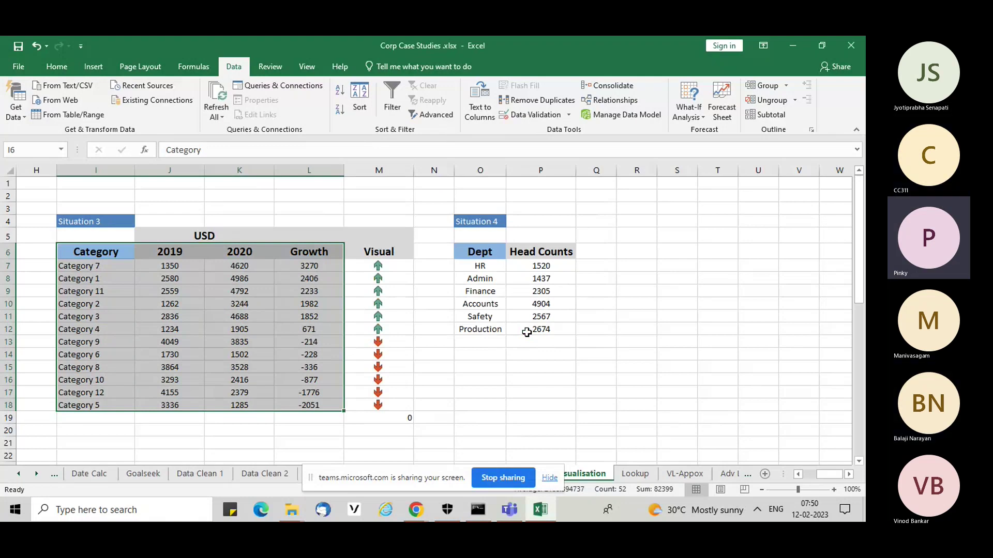
# Switch to the Microsoft Teams meeting in Chrome and stop sharing the screen
pyautogui.click(421, 512)
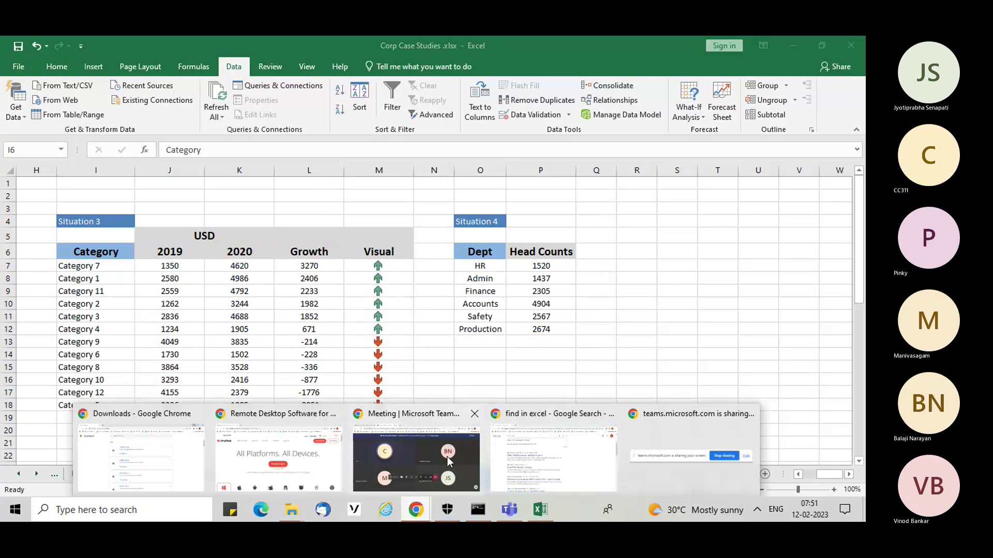
pyautogui.click(447, 457)
pyautogui.click(503, 478)
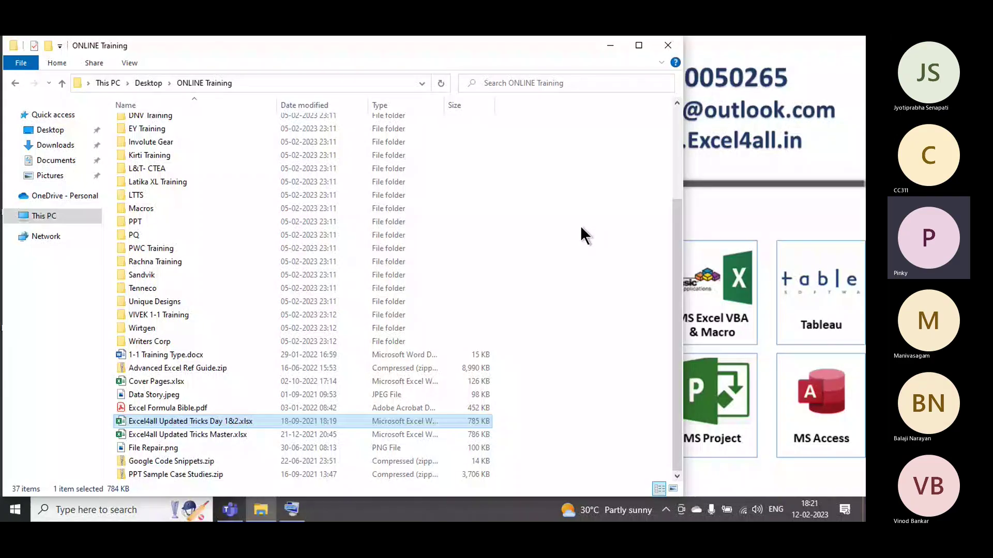
# Close the ONLINE Training folder window and switch to the Teams meeting window
pyautogui.click(668, 45)
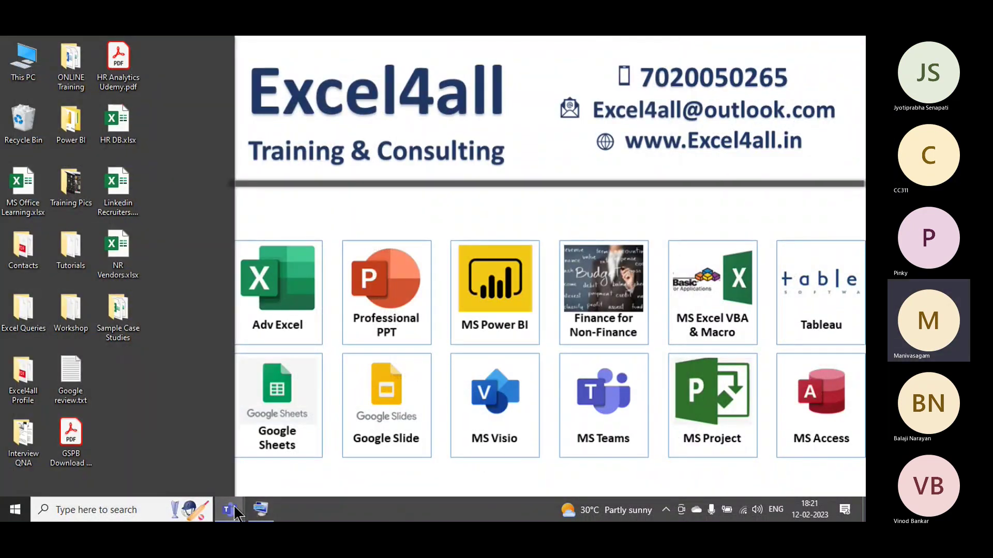
pyautogui.moveTo(229, 509)
pyautogui.click(182, 469)
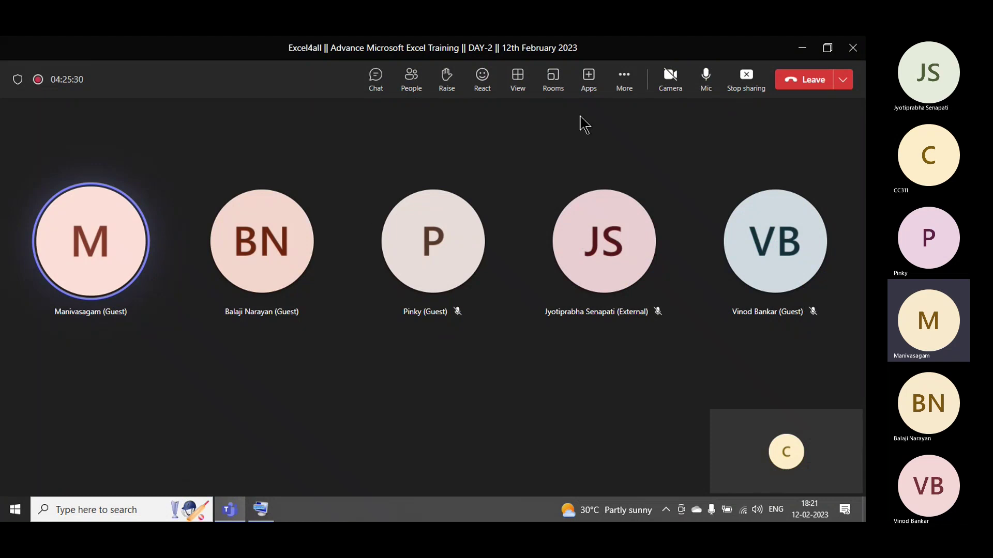
# Show the meeting chat and request to stop the meeting recording
pyautogui.click(374, 91)
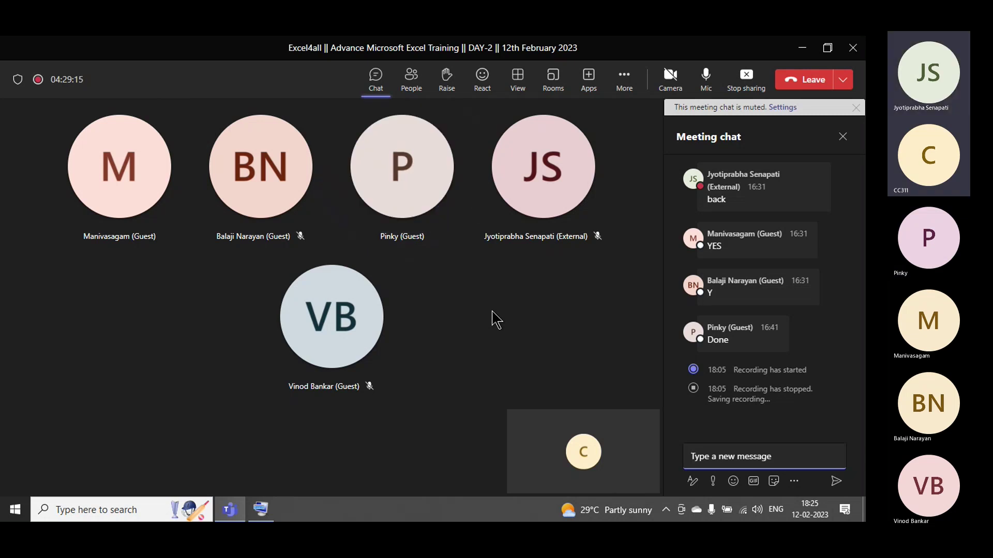
pyautogui.click(625, 78)
pyautogui.moveTo(687, 115)
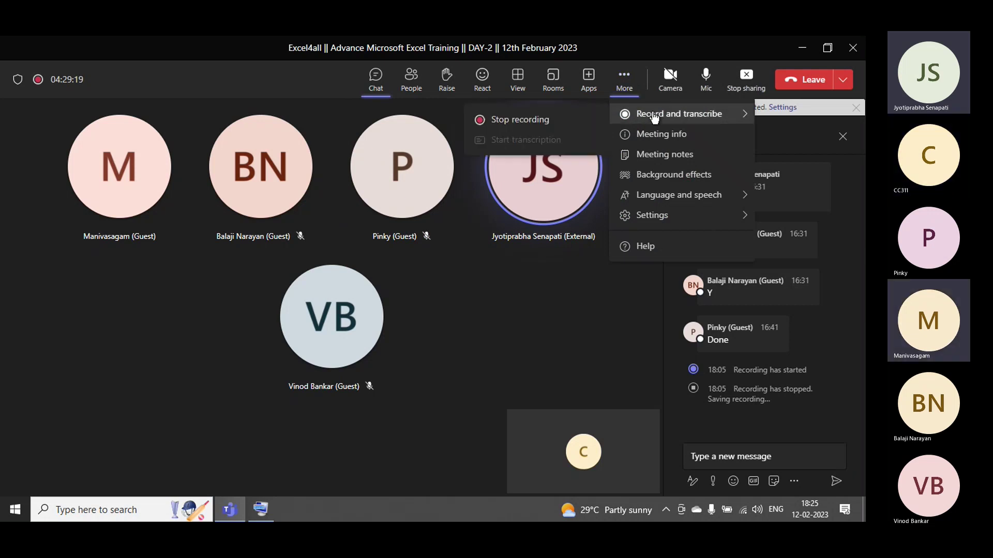
pyautogui.click(555, 120)
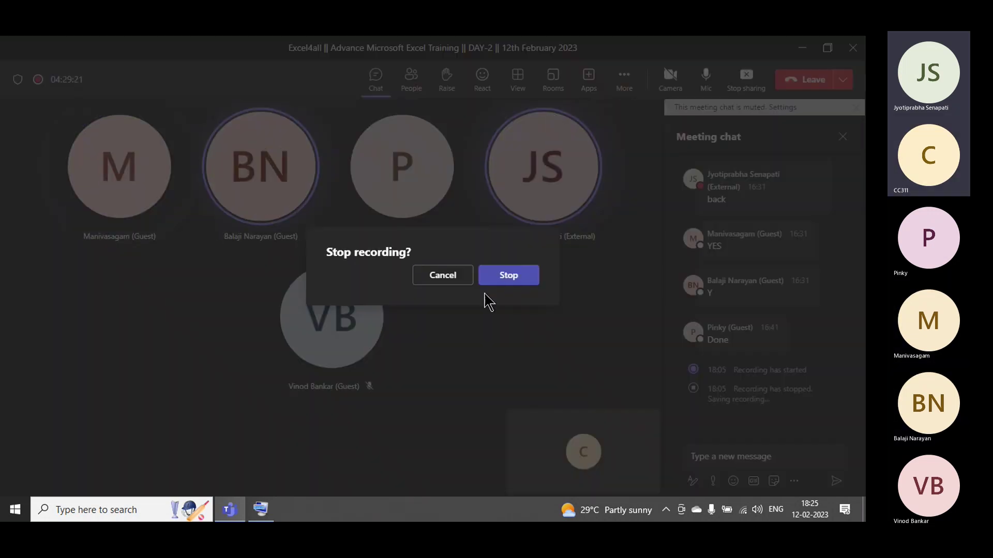